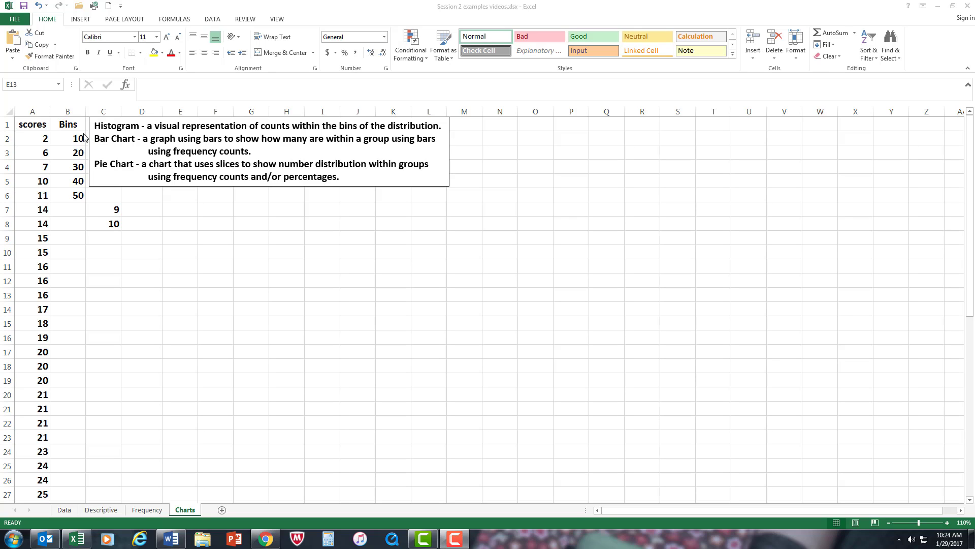
Review the Frequency and Charts sheets, checking the bin-width formula in C7
{"action": "left_click", "coordinate": [144, 513]}
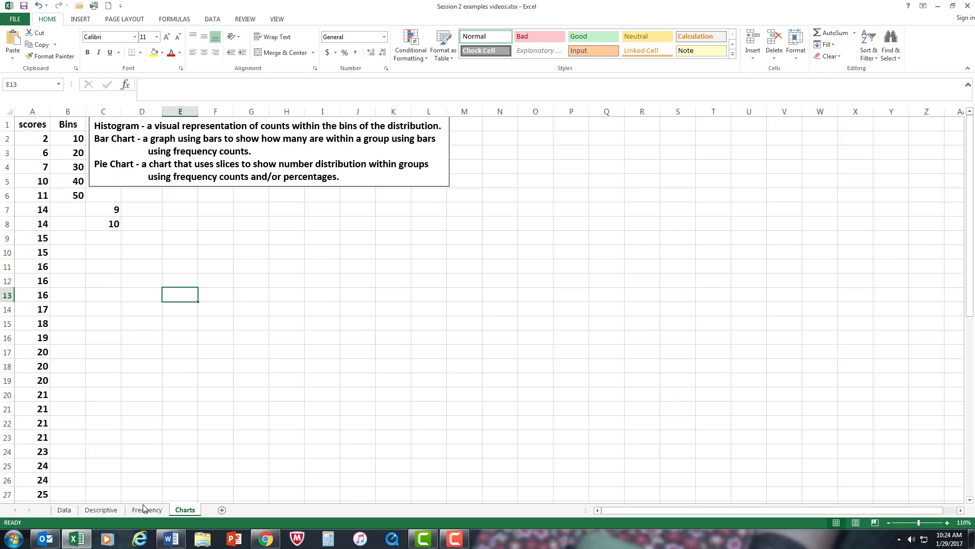
{"action": "left_click", "coordinate": [145, 511]}
{"action": "left_click", "coordinate": [279, 261]}
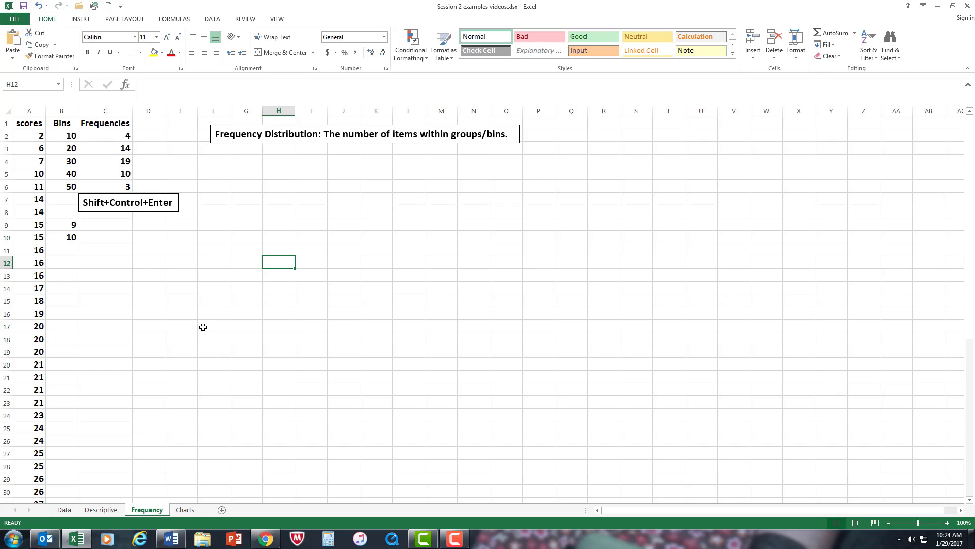
{"action": "left_click", "coordinate": [185, 509]}
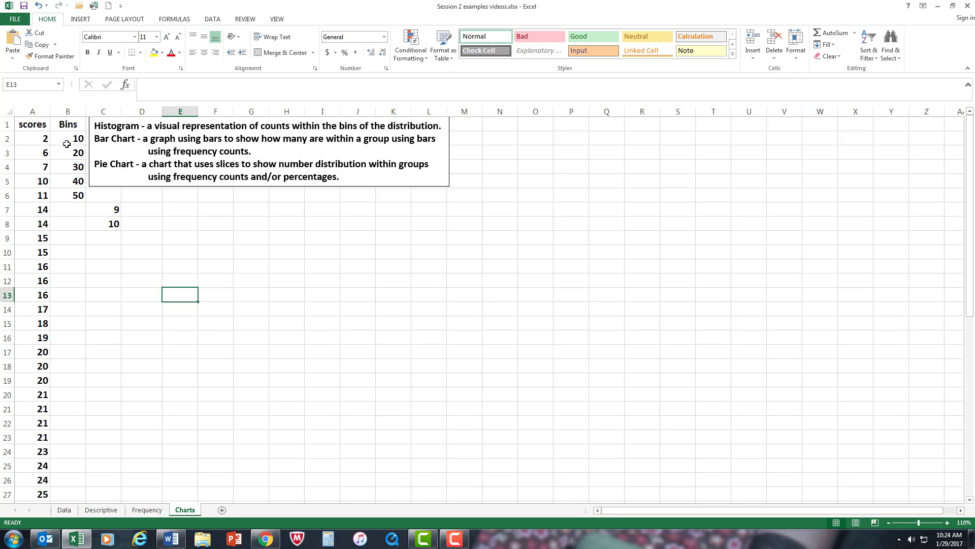
{"action": "left_click", "coordinate": [110, 208]}
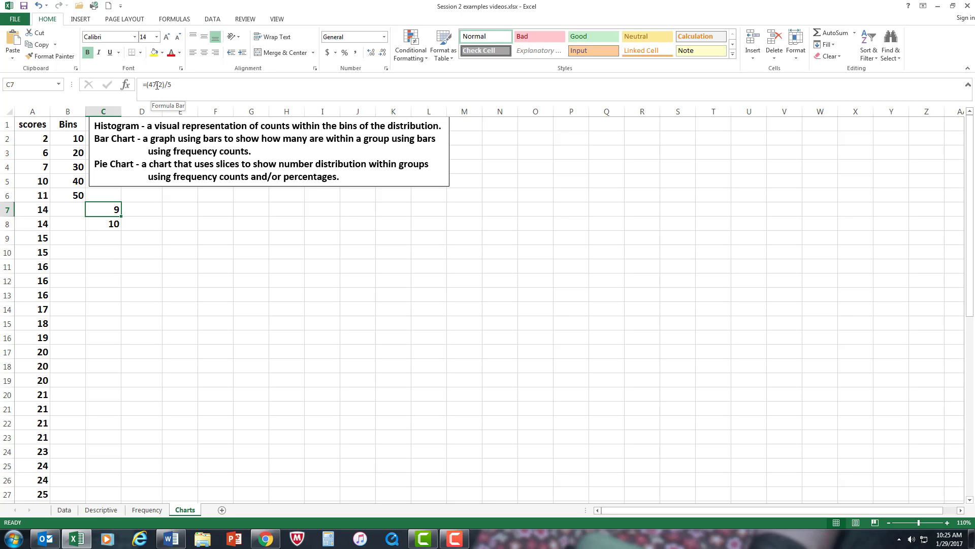
{"action": "scroll", "coordinate": [80, 394], "scroll_direction": "down", "scroll_amount": 5}
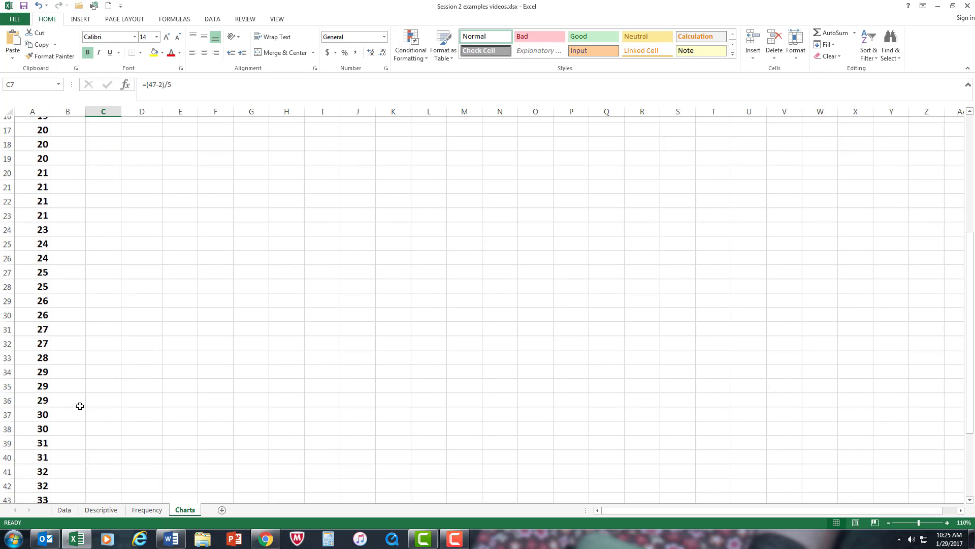
{"action": "scroll", "coordinate": [80, 406], "scroll_direction": "down", "scroll_amount": 5}
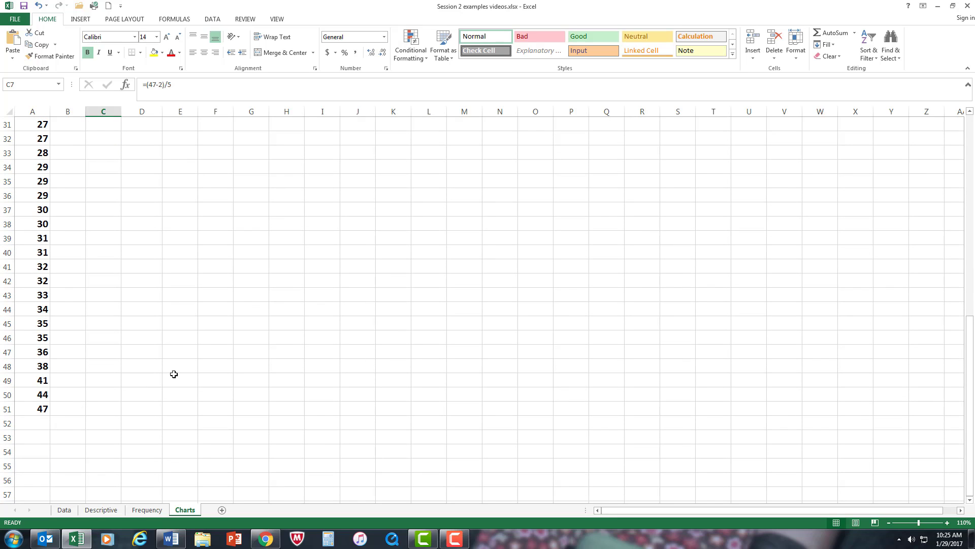
{"action": "scroll", "coordinate": [174, 374], "scroll_direction": "up", "scroll_amount": 10}
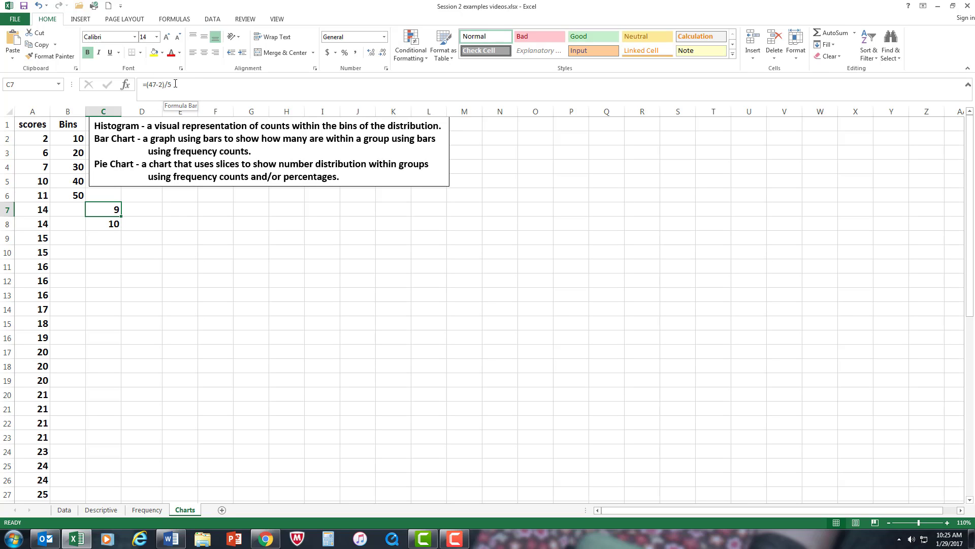
{"action": "left_click", "coordinate": [164, 209]}
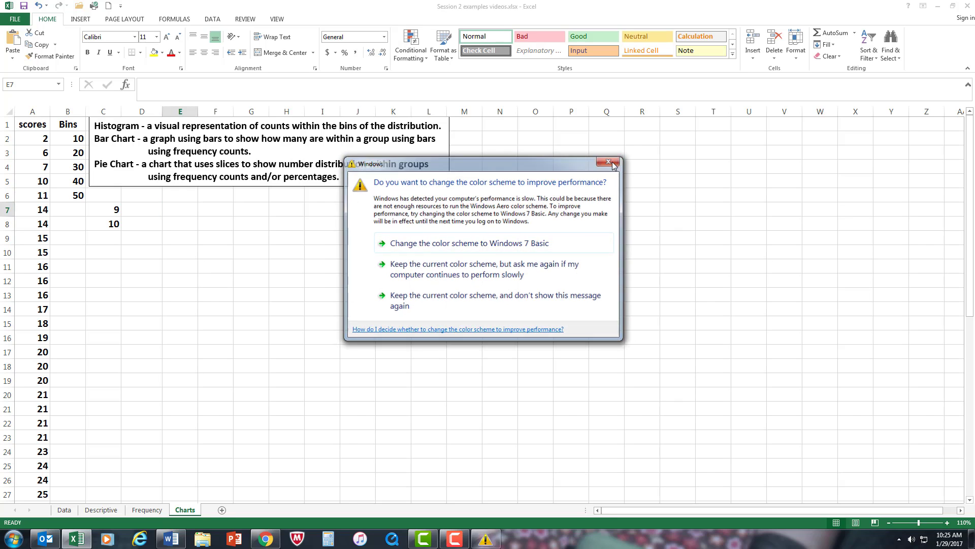
{"action": "left_click", "coordinate": [609, 161]}
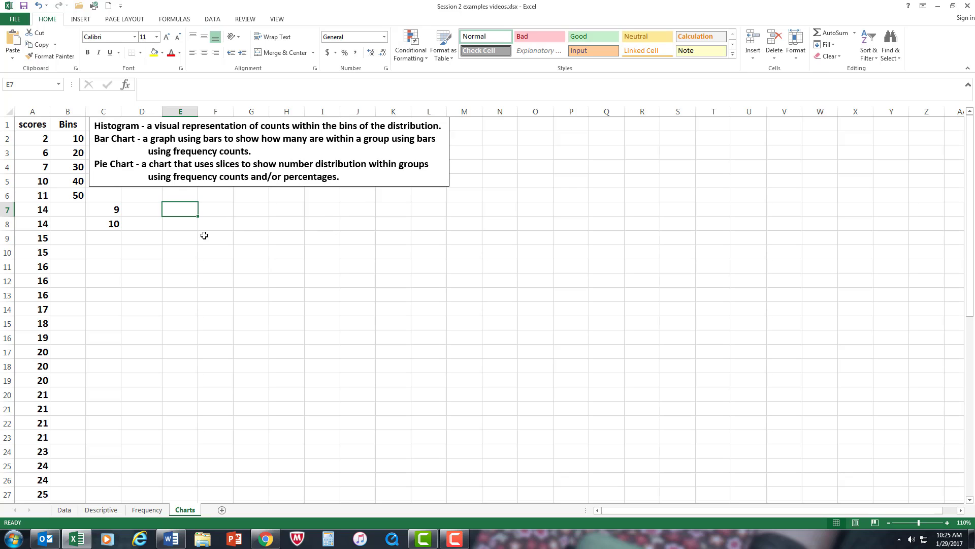
Start a Histogram analysis with input range A1:A51
{"action": "left_click", "coordinate": [217, 21]}
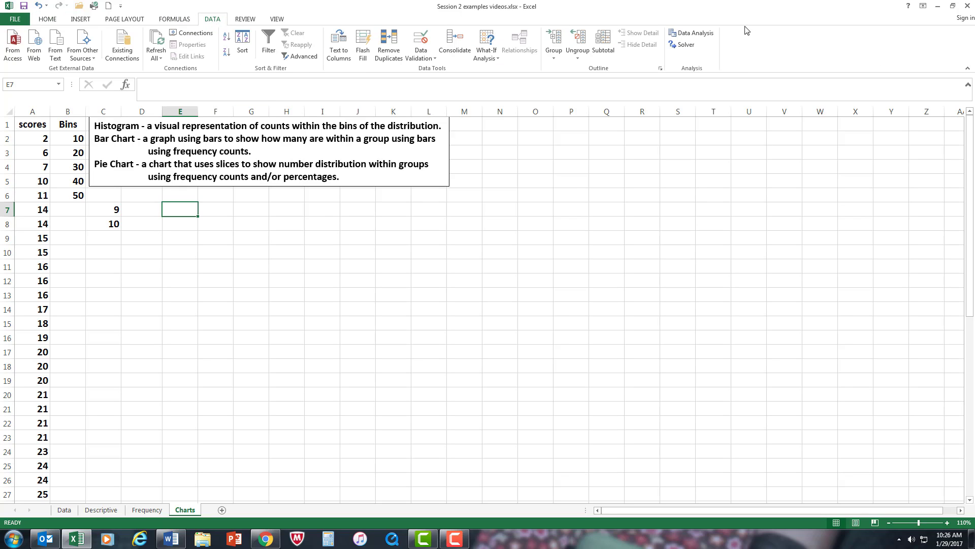
{"action": "left_click", "coordinate": [696, 33]}
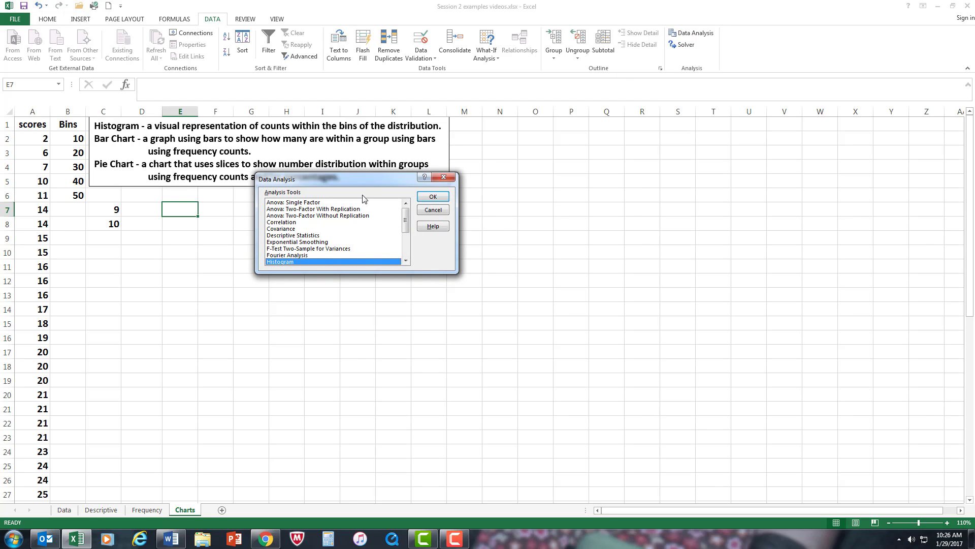
{"action": "left_click_drag", "start_coordinate": [370, 178], "coordinate": [542, 108]}
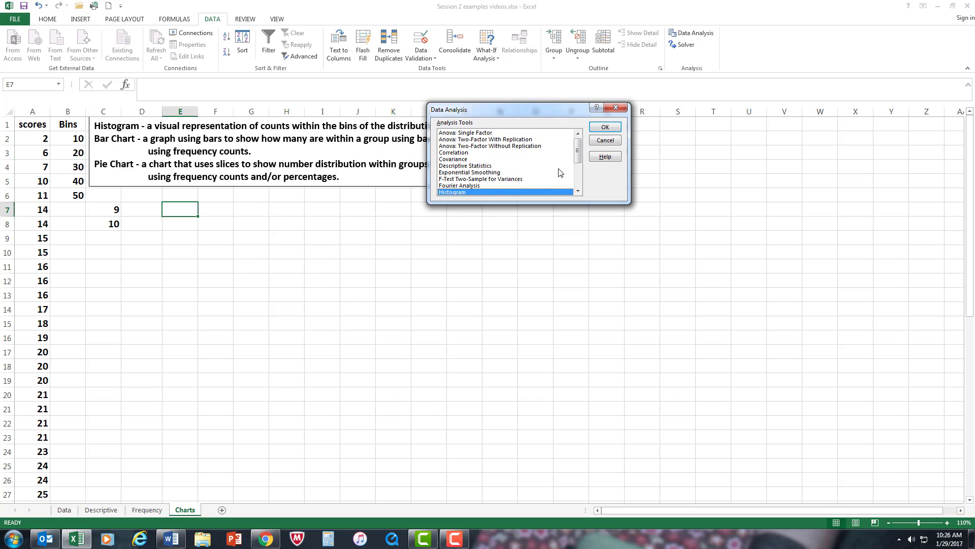
{"action": "left_click", "coordinate": [607, 127]}
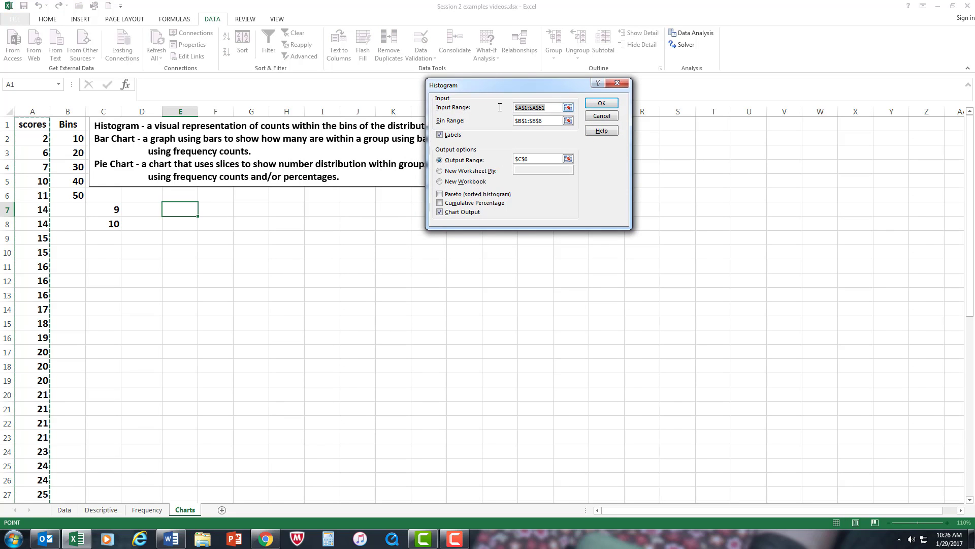
{"action": "key", "text": "BackSpace"}
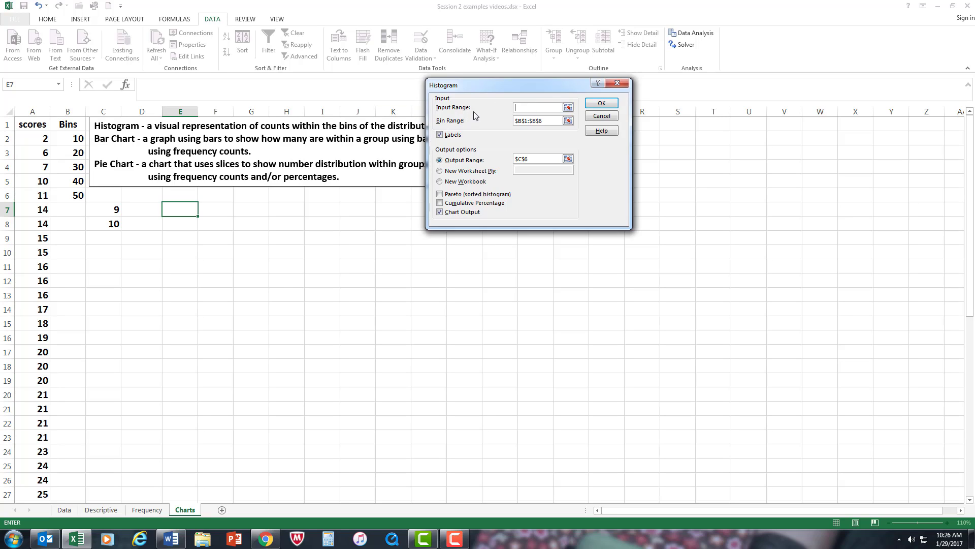
{"action": "left_click", "coordinate": [31, 124]}
{"action": "key", "text": "ctrl+shift+Down"}
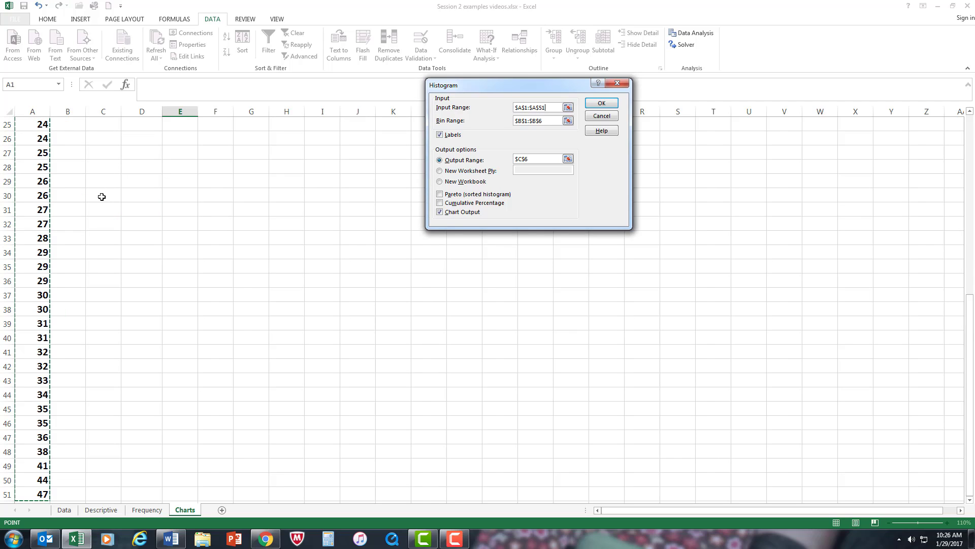
{"action": "left_click_drag", "start_coordinate": [970, 307], "coordinate": [969, 106]}
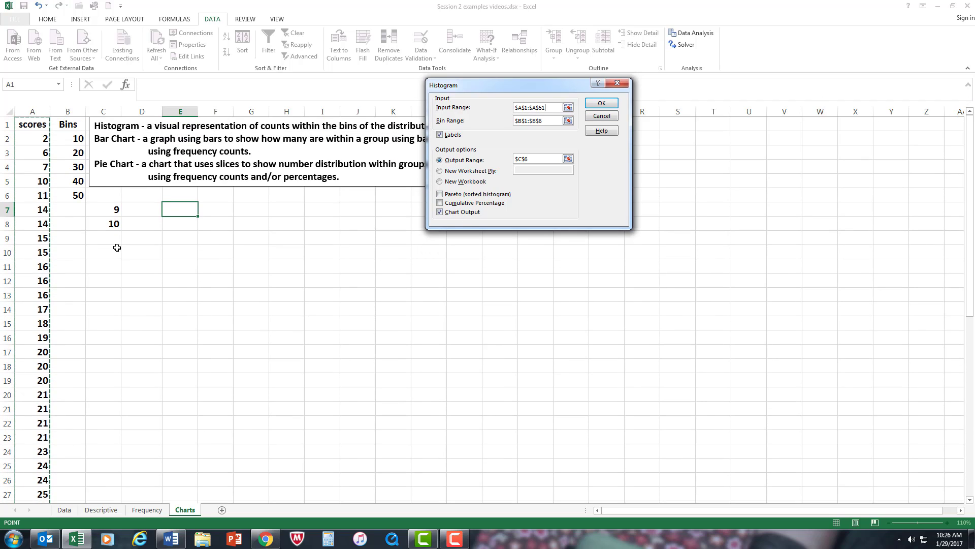
Set the histogram bin range to B1:B6 and the output range to D6
{"action": "left_click", "coordinate": [551, 121]}
{"action": "key", "text": "BackSpace"}
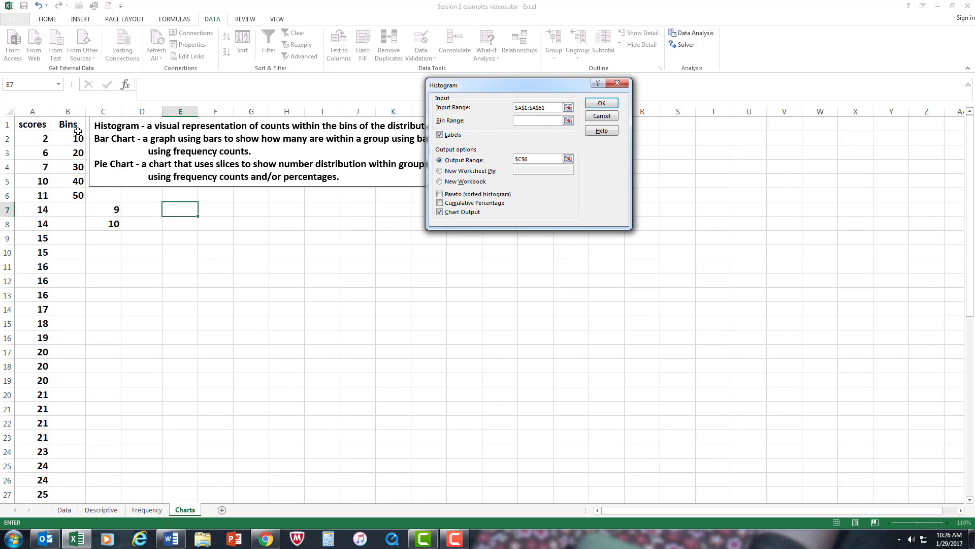
{"action": "left_click_drag", "start_coordinate": [78, 131], "coordinate": [77, 194]}
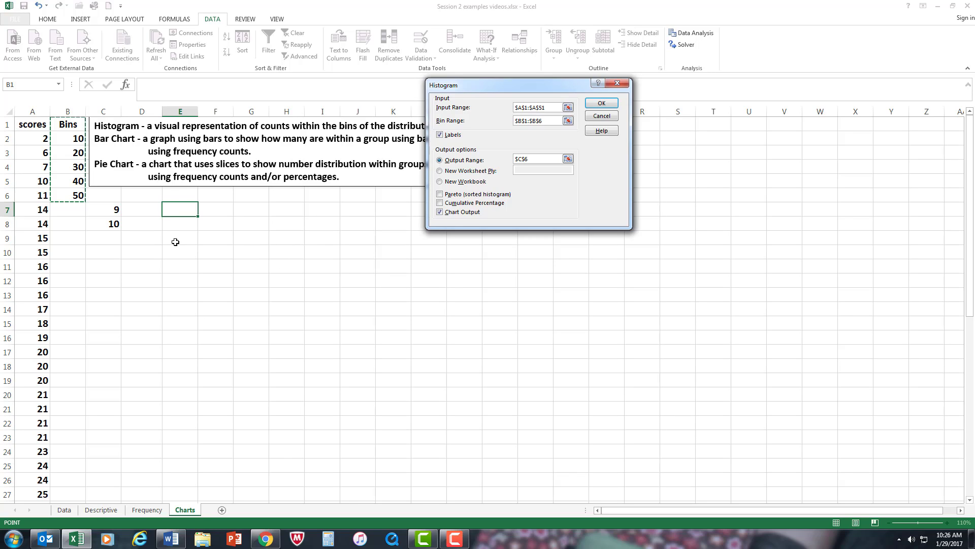
{"action": "left_click", "coordinate": [532, 159]}
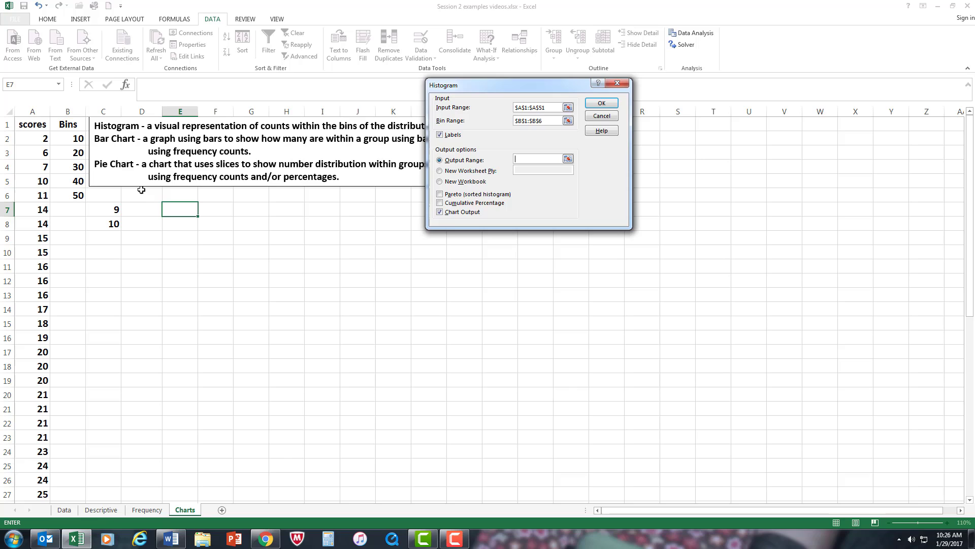
{"action": "left_click", "coordinate": [146, 193]}
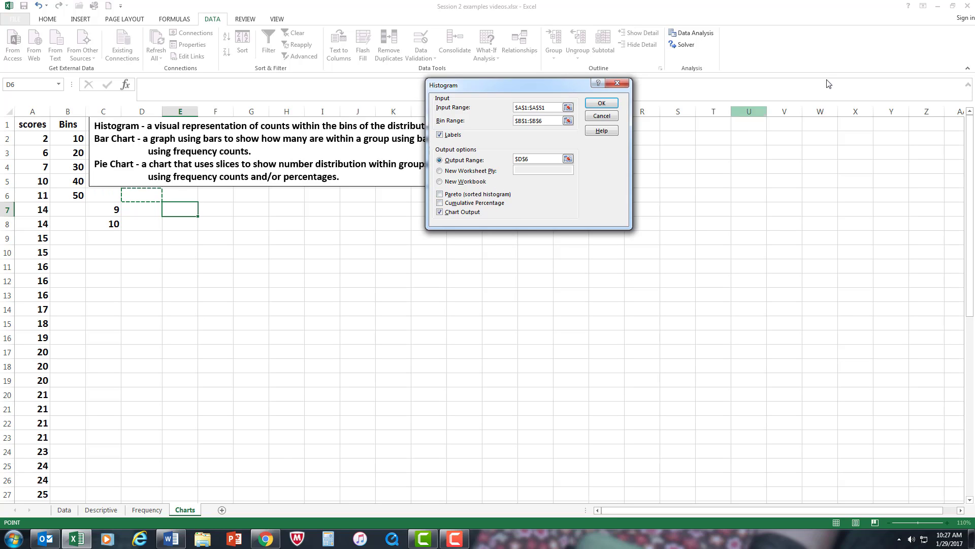
Generate the histogram and format its table at font size 14 with bold, non-italic headers
{"action": "left_click", "coordinate": [601, 105]}
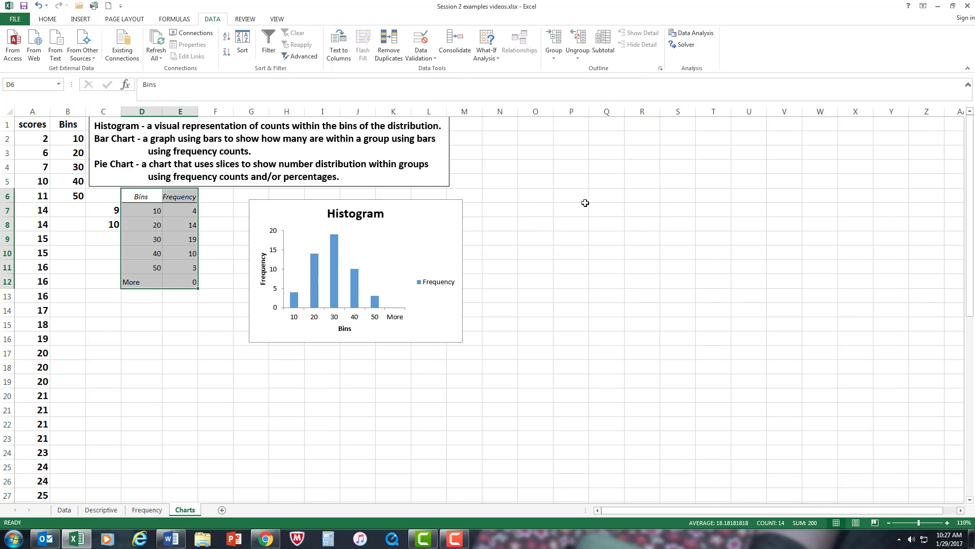
{"action": "left_click", "coordinate": [41, 19]}
{"action": "left_click", "coordinate": [157, 37]}
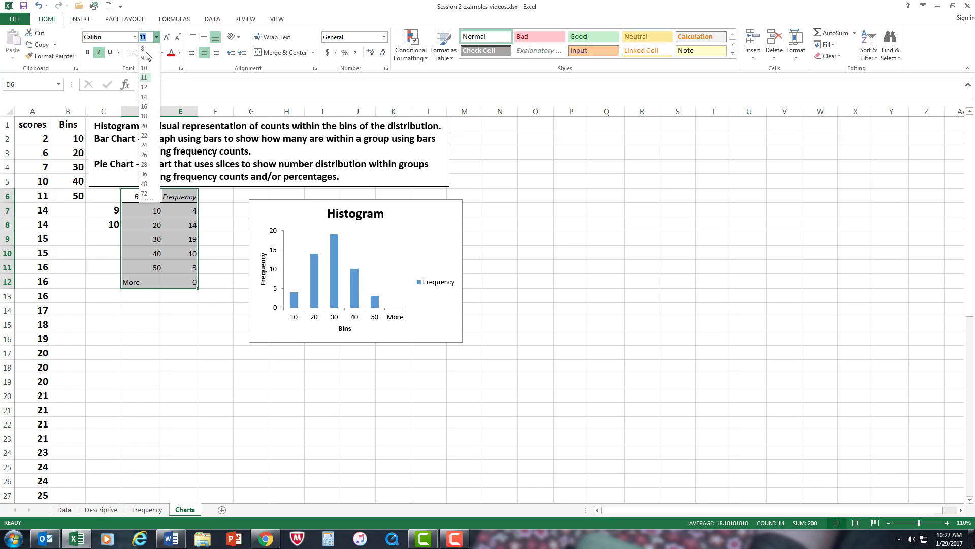
{"action": "left_click", "coordinate": [144, 93]}
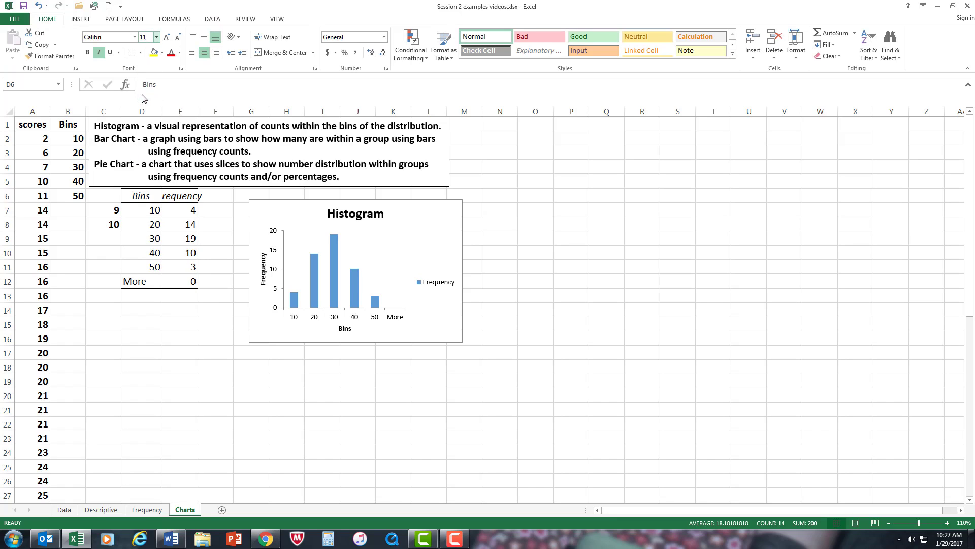
{"action": "left_click", "coordinate": [99, 52]}
{"action": "left_click", "coordinate": [87, 52]}
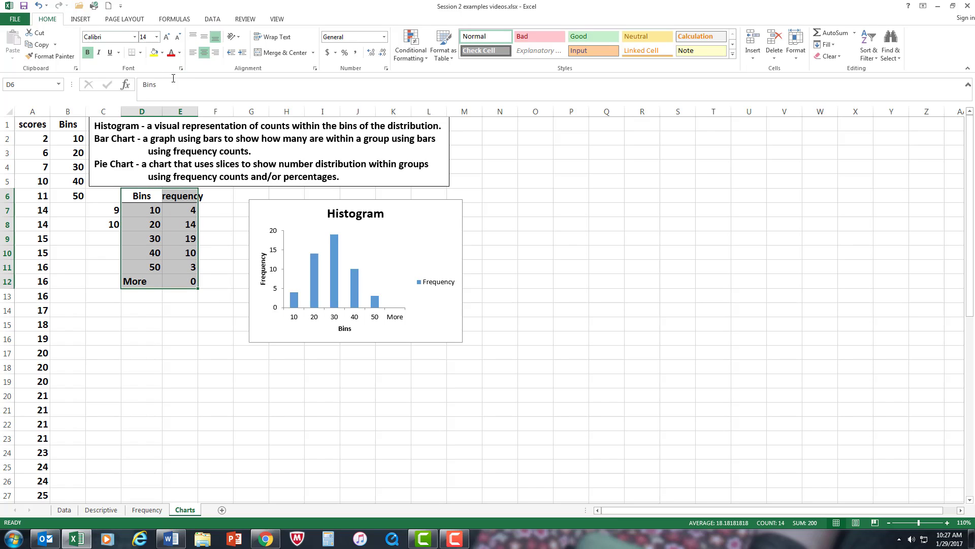
{"action": "left_click", "coordinate": [212, 208]}
{"action": "double_click", "coordinate": [198, 108]}
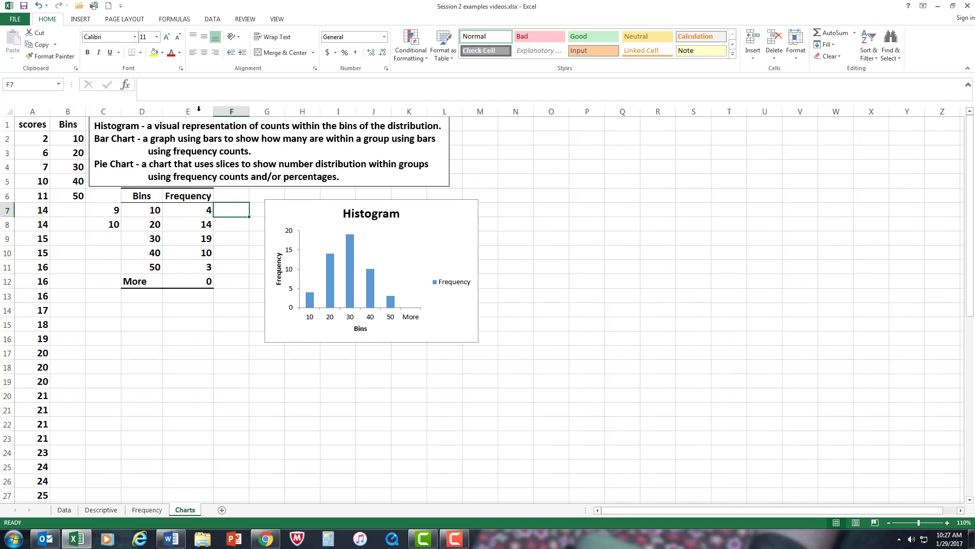
Enlarge the histogram chart and move it beside the D6:E12 table
{"action": "left_click", "coordinate": [440, 230]}
{"action": "left_click_drag", "start_coordinate": [478, 342], "coordinate": [599, 384]}
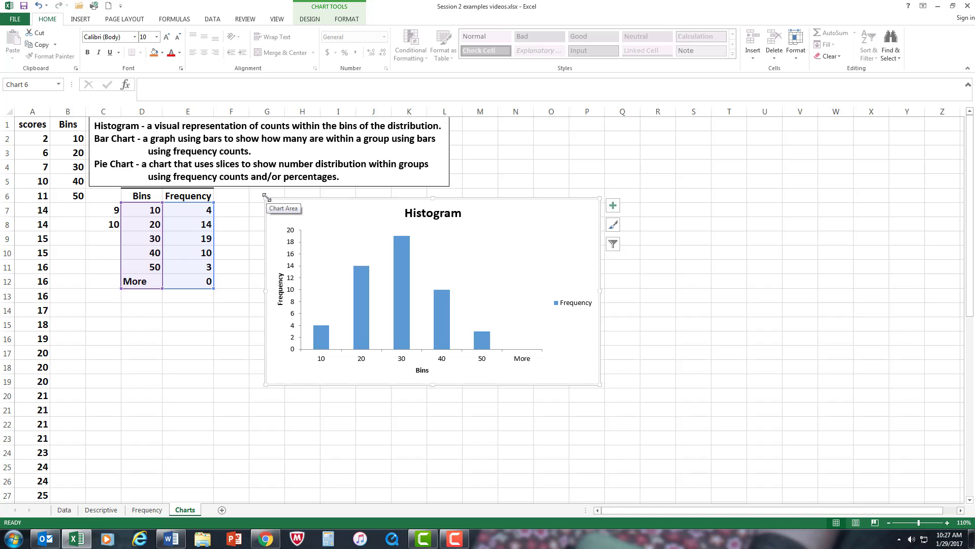
{"action": "left_click_drag", "start_coordinate": [264, 196], "coordinate": [225, 188]}
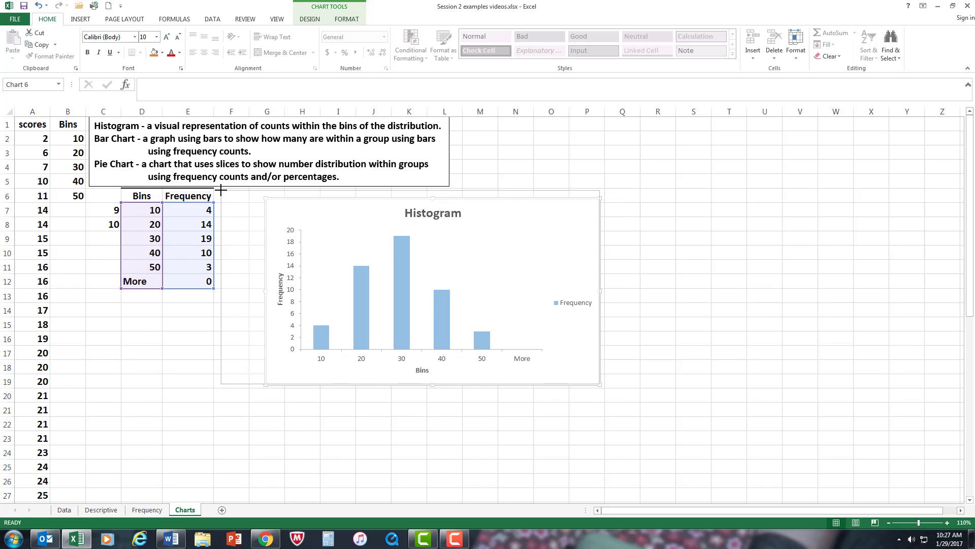
{"action": "left_click_drag", "start_coordinate": [221, 190], "coordinate": [222, 190]}
{"action": "left_click", "coordinate": [670, 327]}
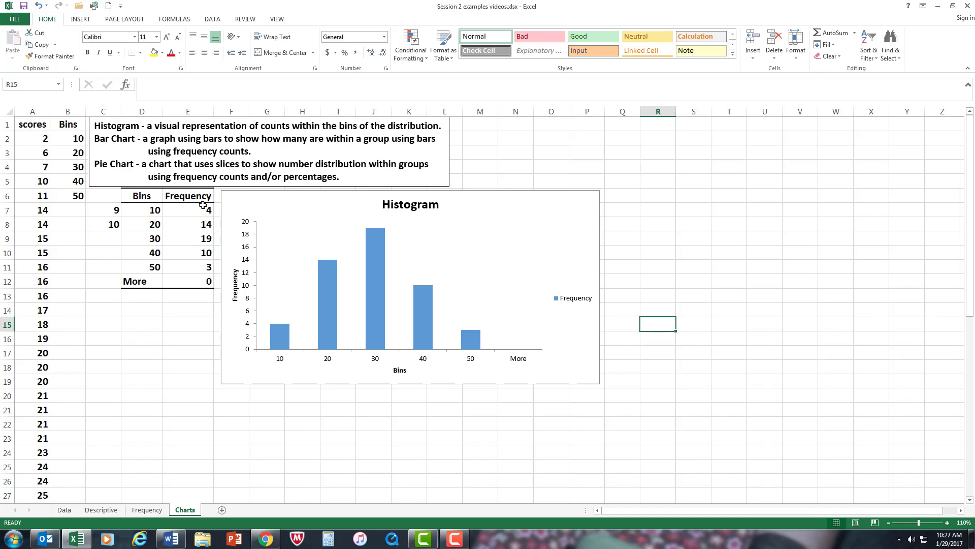
Delete the More row cells D12:E12, shifting cells up
{"action": "left_click", "coordinate": [142, 514]}
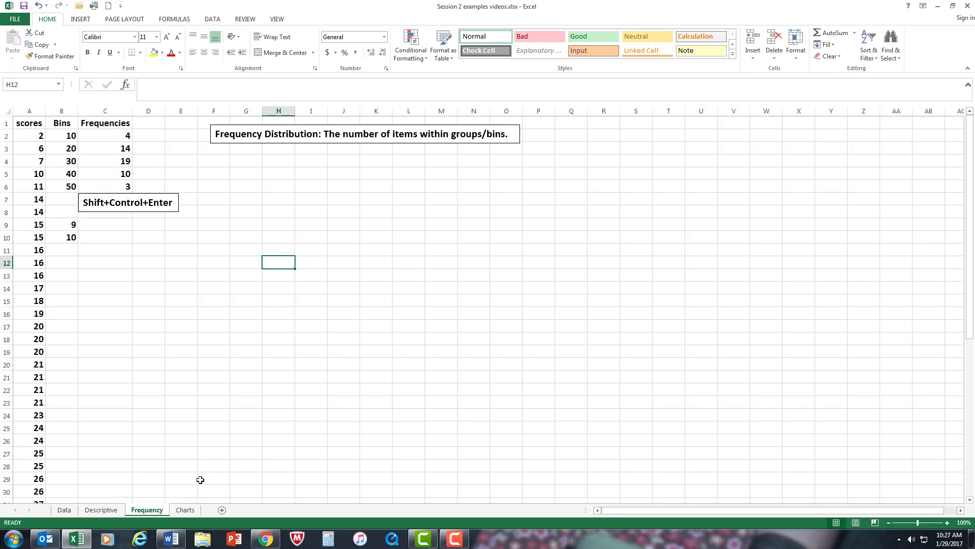
{"action": "left_click", "coordinate": [192, 512]}
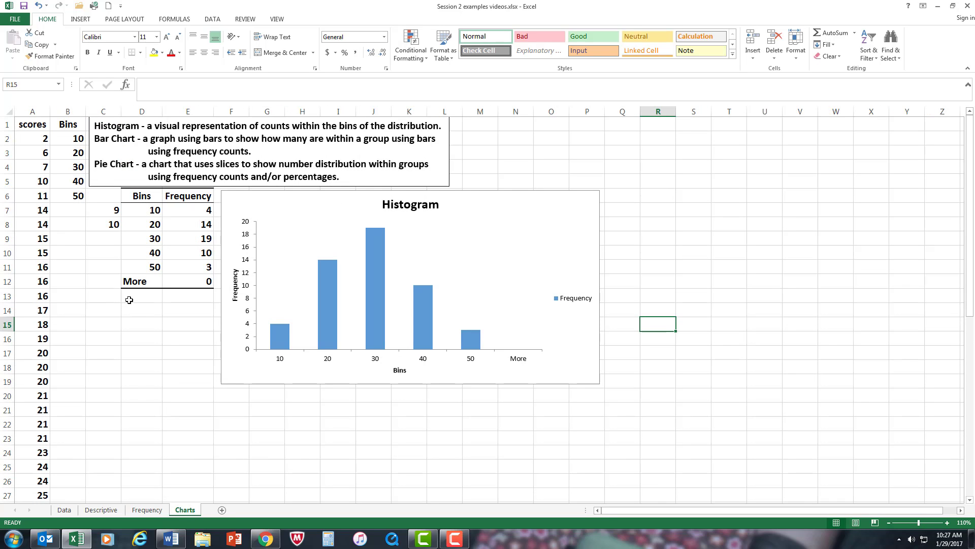
{"action": "left_click", "coordinate": [132, 283]}
{"action": "left_click_drag", "start_coordinate": [132, 283], "coordinate": [187, 284]}
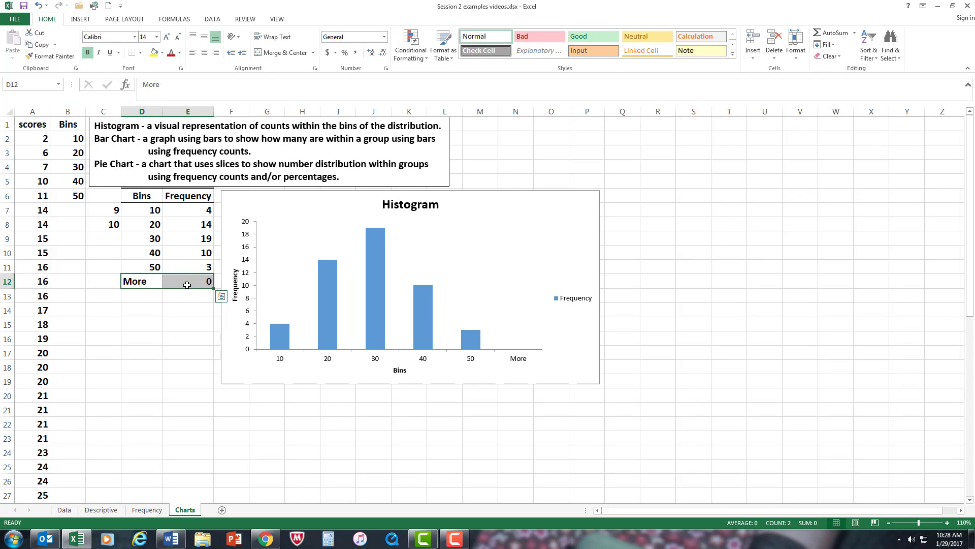
{"action": "right_click", "coordinate": [187, 286]}
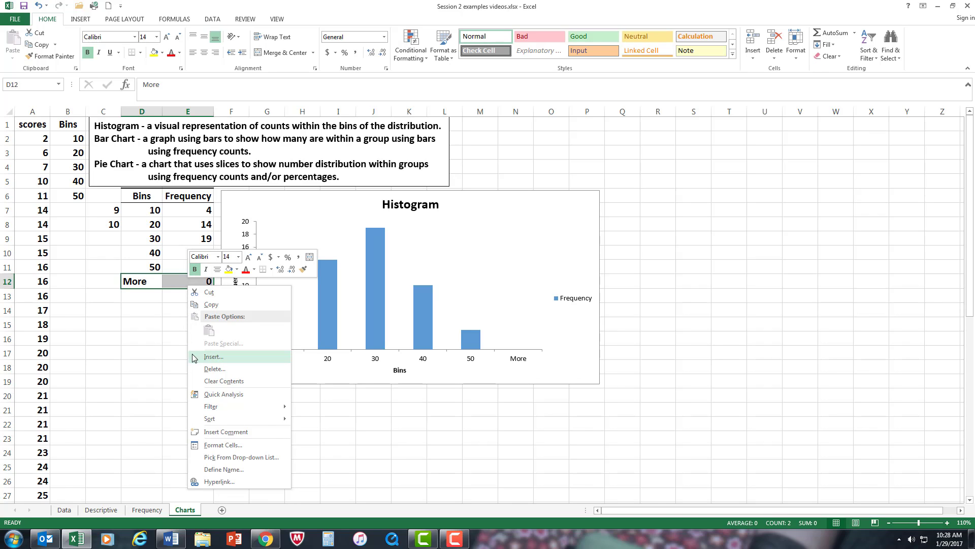
{"action": "left_click", "coordinate": [213, 369]}
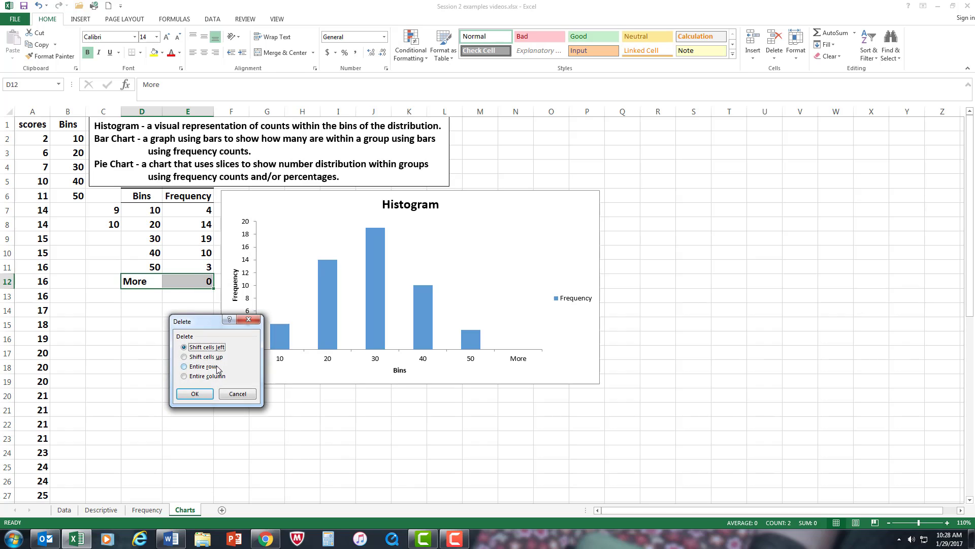
{"action": "left_click", "coordinate": [185, 357]}
{"action": "left_click", "coordinate": [194, 394]}
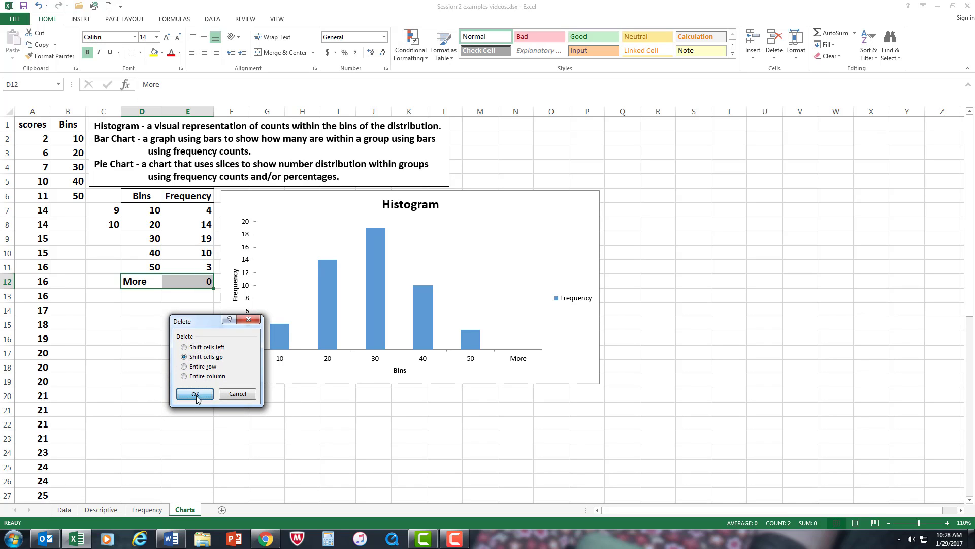
{"action": "left_click", "coordinate": [673, 396]}
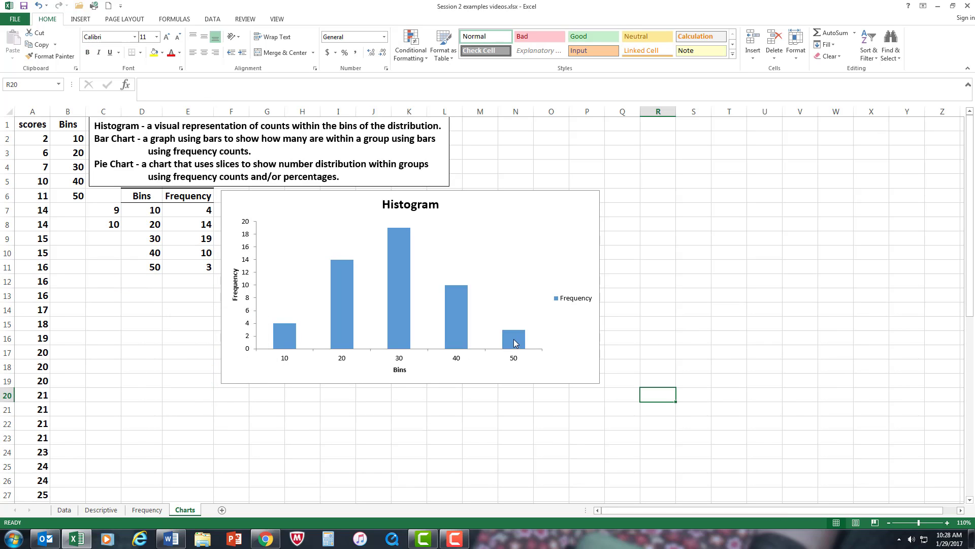
{"action": "mouse_move", "coordinate": [513, 339]}
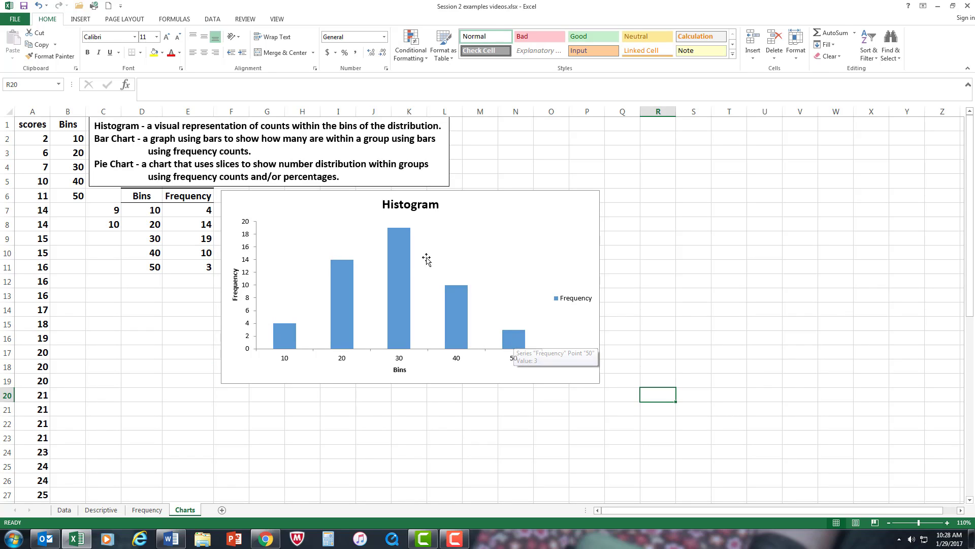
{"action": "mouse_move", "coordinate": [398, 254]}
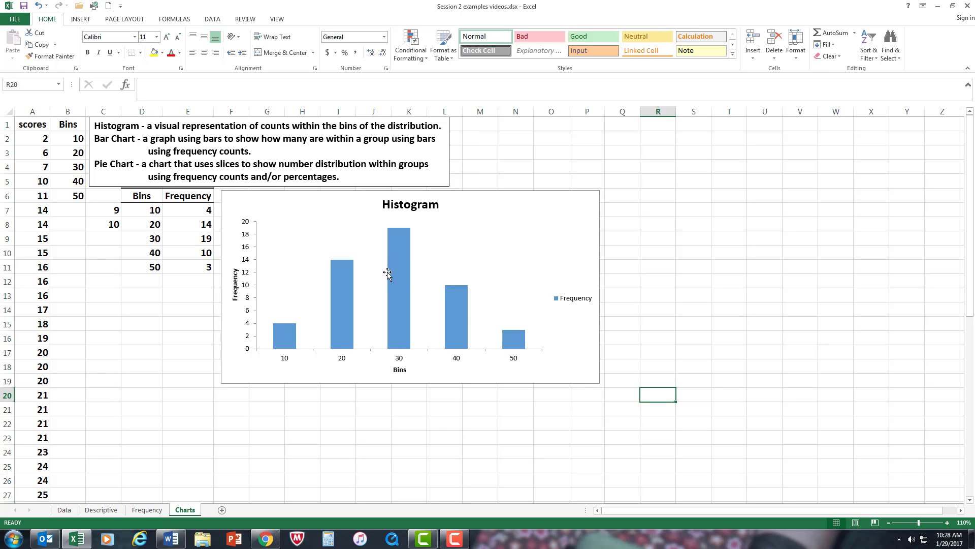
Set the Frequency series gap width to 0% and give the bars a solid border
{"action": "right_click", "coordinate": [404, 238]}
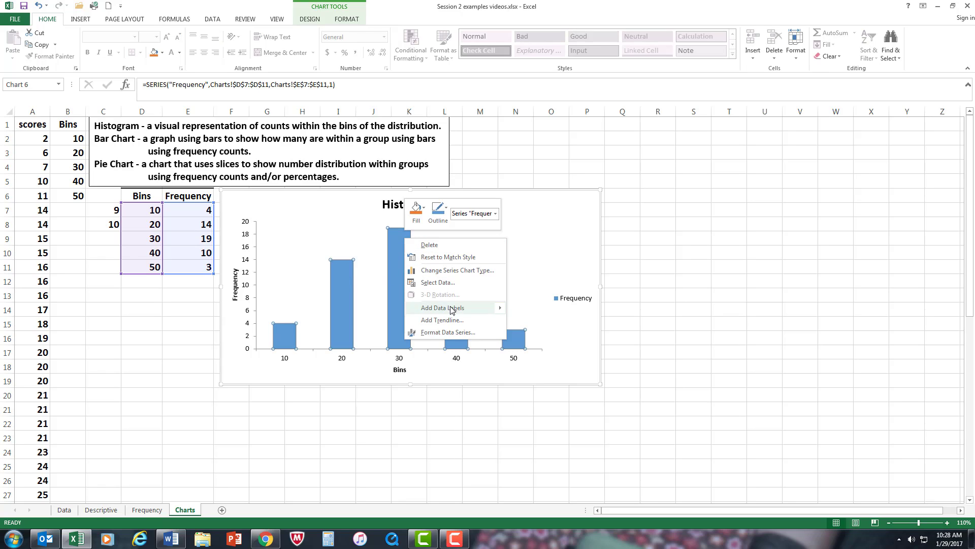
{"action": "mouse_move", "coordinate": [463, 308]}
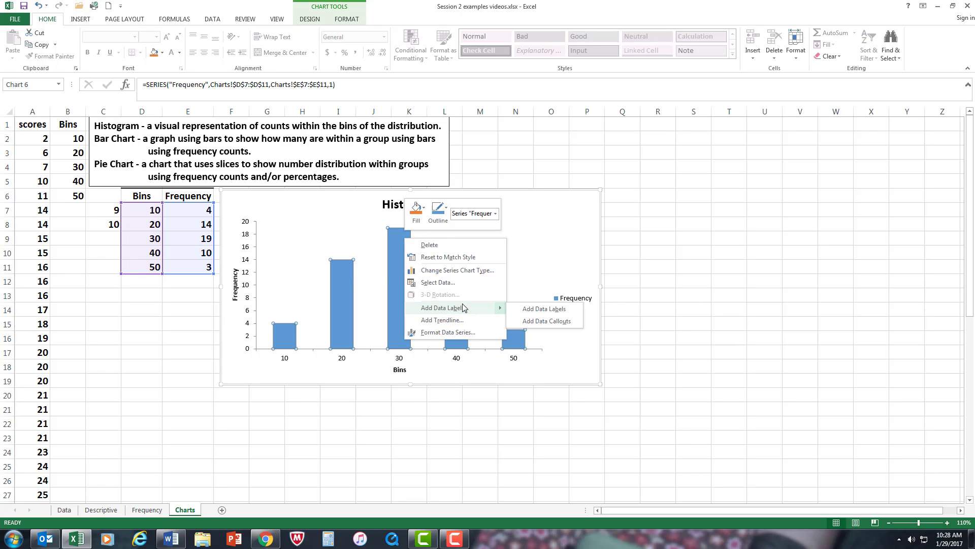
{"action": "left_click", "coordinate": [442, 332]}
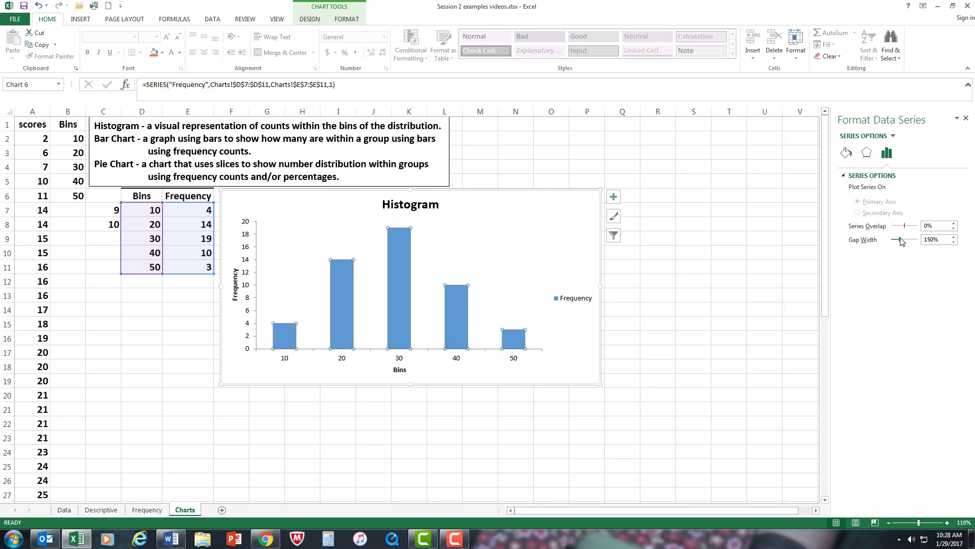
{"action": "left_click_drag", "start_coordinate": [902, 241], "coordinate": [874, 240]}
{"action": "left_click", "coordinate": [846, 156]}
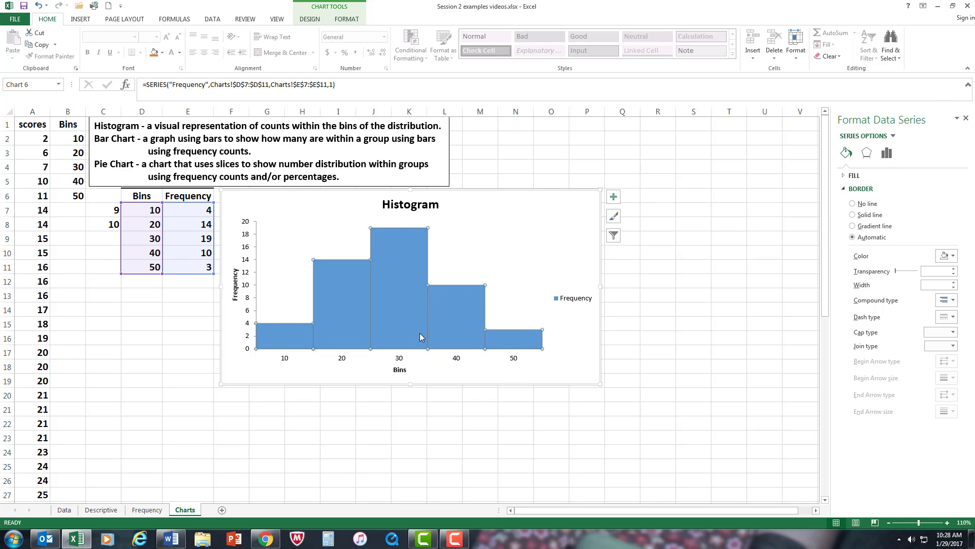
{"action": "left_click", "coordinate": [852, 215]}
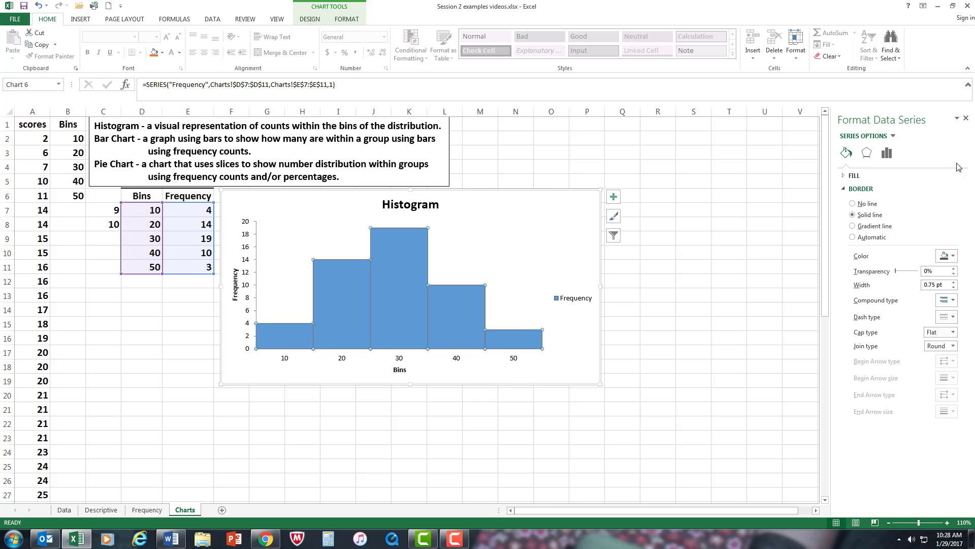
{"action": "left_click", "coordinate": [968, 120]}
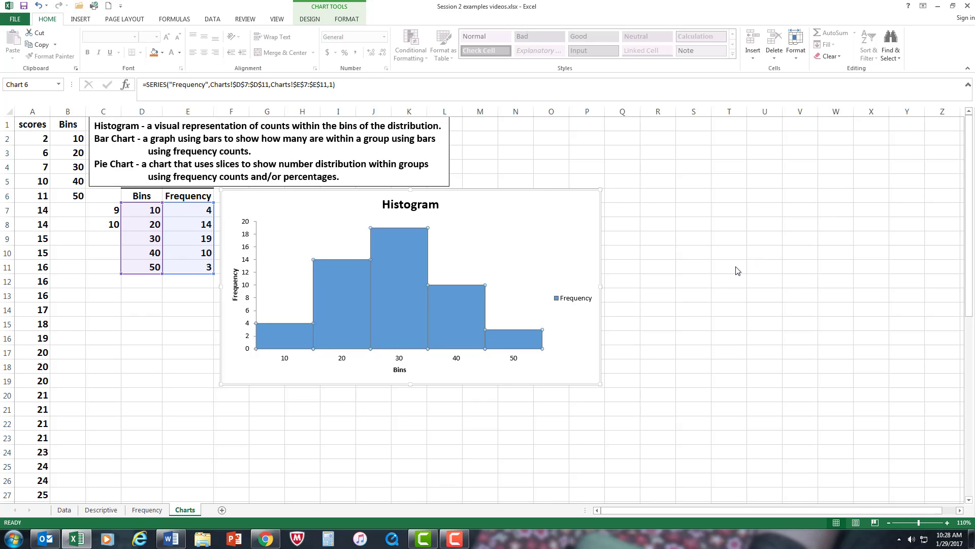
{"action": "left_click", "coordinate": [732, 265]}
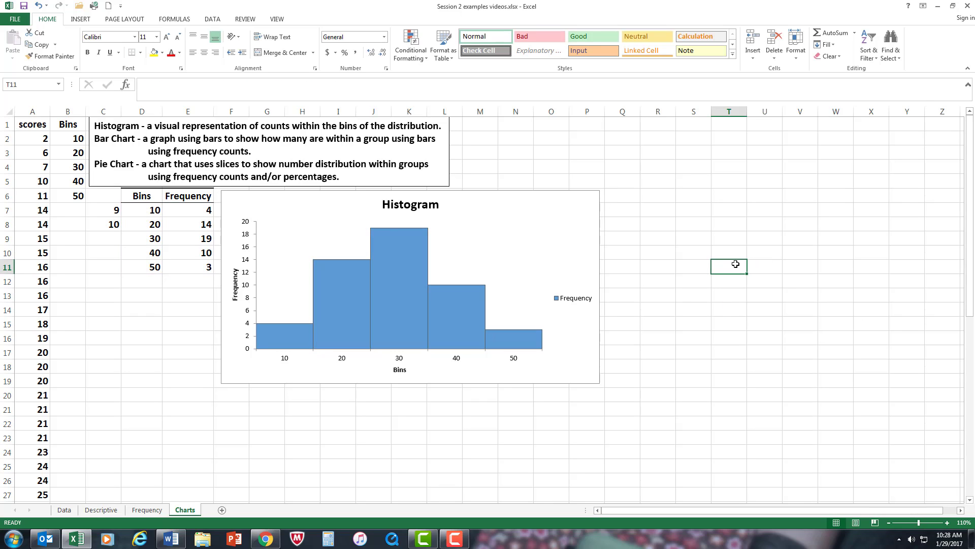
Label the histogram bars with their frequencies 4, 14, 19, 10 and 3
{"action": "right_click", "coordinate": [398, 248]}
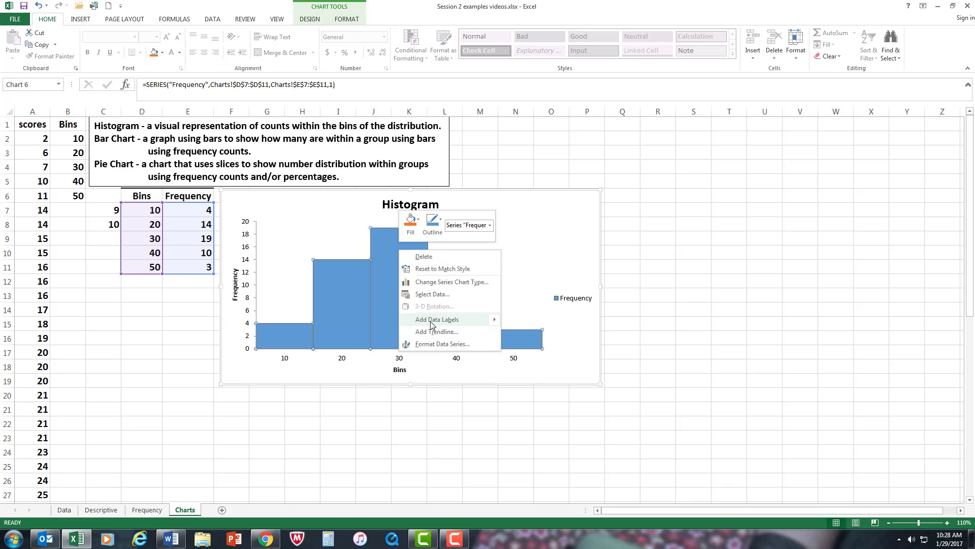
{"action": "mouse_move", "coordinate": [435, 323]}
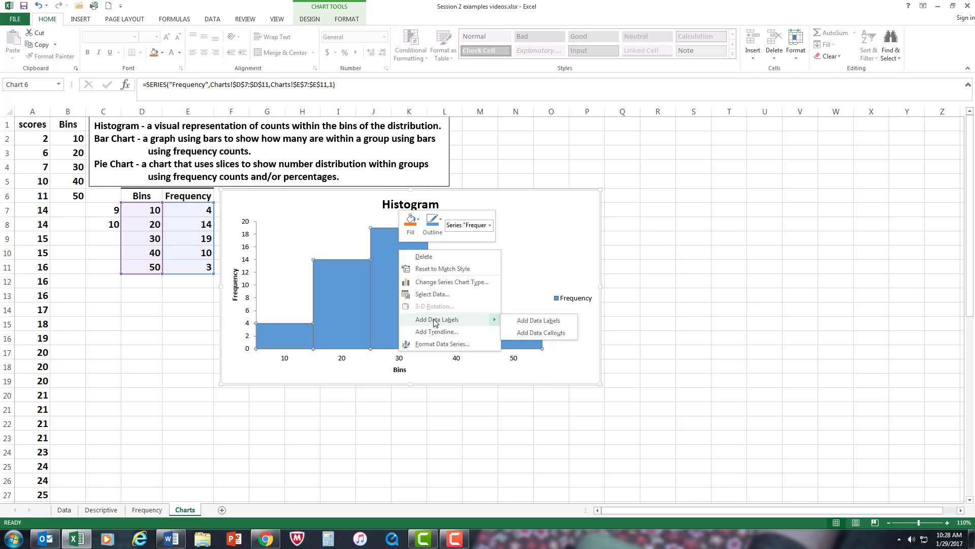
{"action": "left_click", "coordinate": [538, 321]}
{"action": "left_click", "coordinate": [742, 294]}
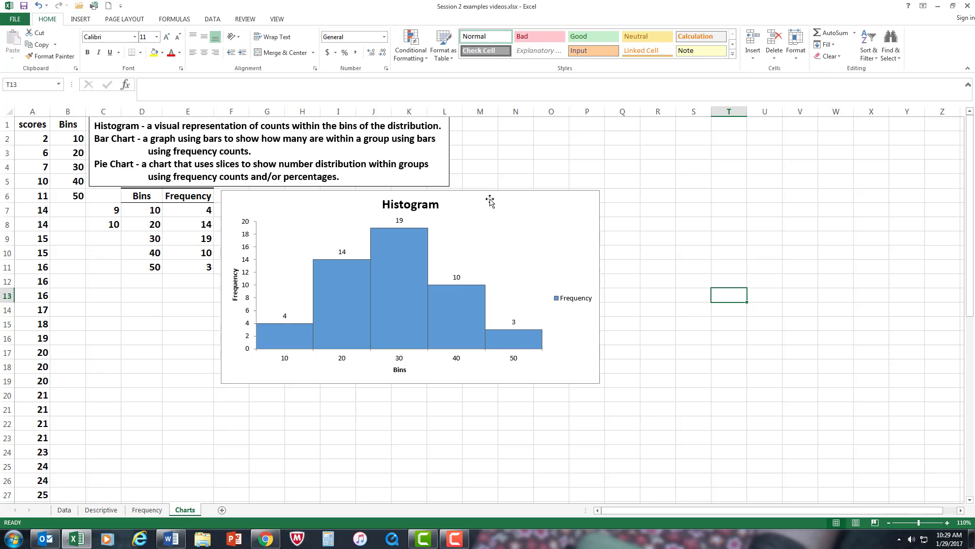
{"action": "left_click", "coordinate": [644, 163]}
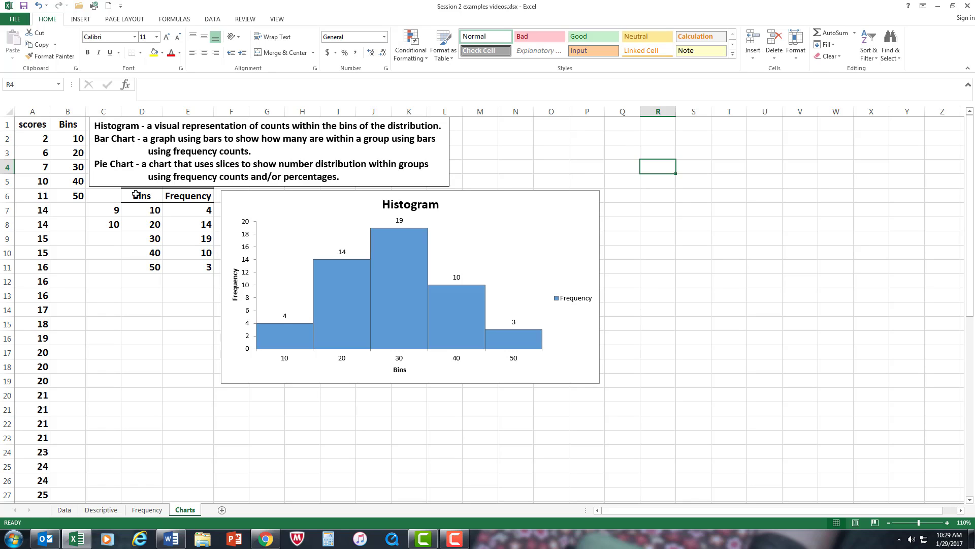
Insert a clustered column chart from D6:E11 and enlarge it right of the histogram
{"action": "left_click_drag", "start_coordinate": [136, 195], "coordinate": [189, 265]}
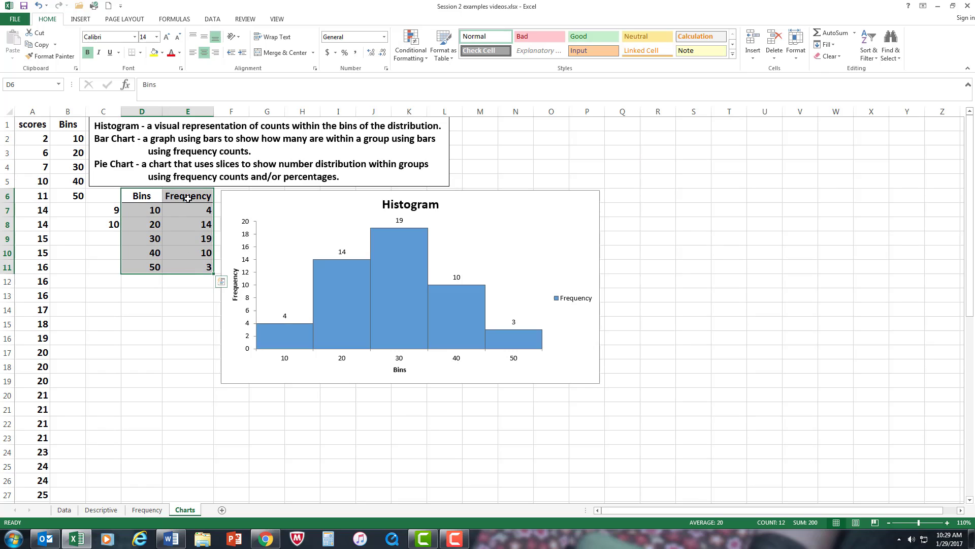
{"action": "left_click", "coordinate": [81, 19]}
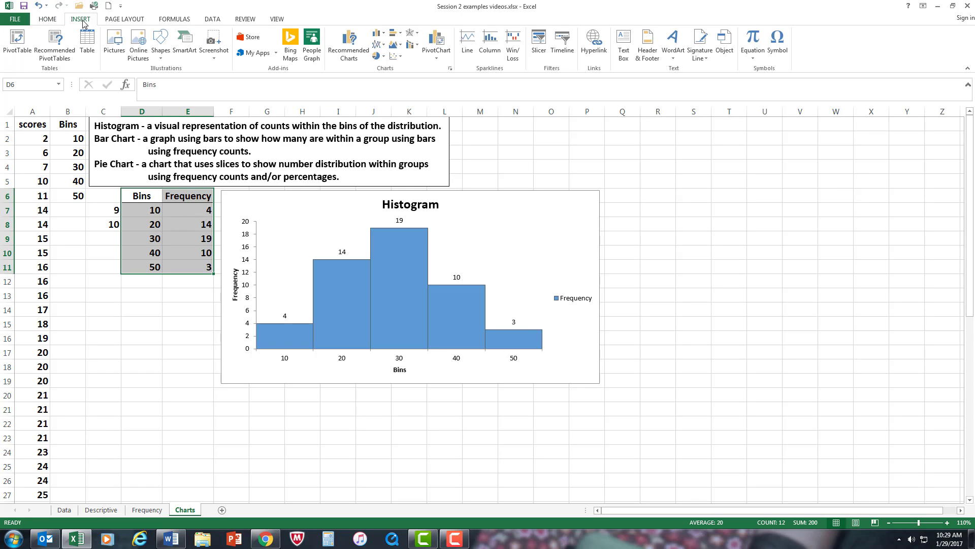
{"action": "left_click", "coordinate": [353, 39]}
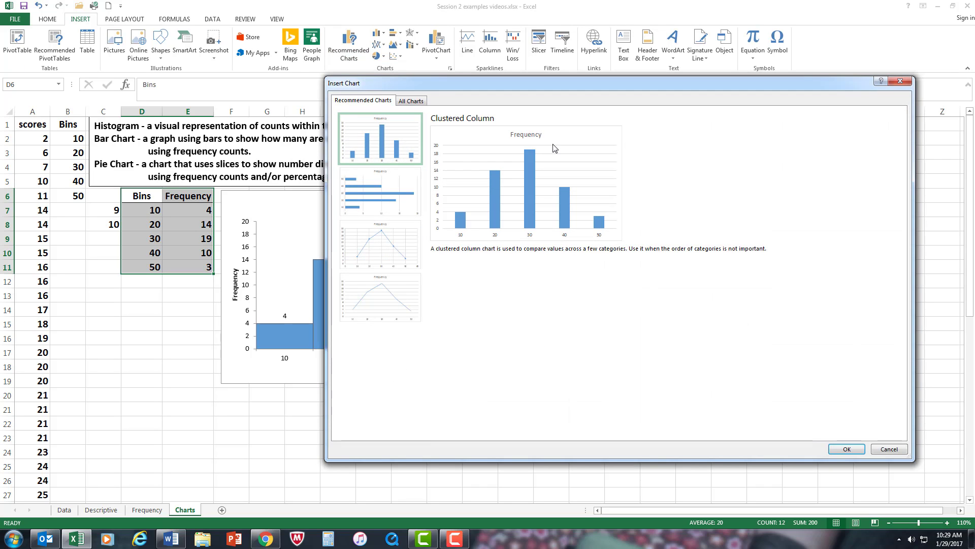
{"action": "left_click", "coordinate": [854, 449]}
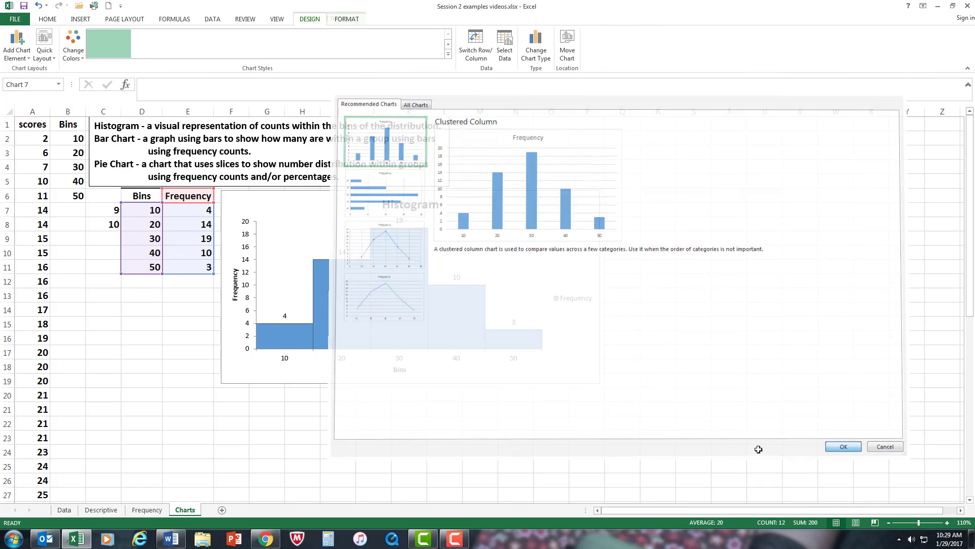
{"action": "left_click_drag", "start_coordinate": [431, 248], "coordinate": [675, 135]}
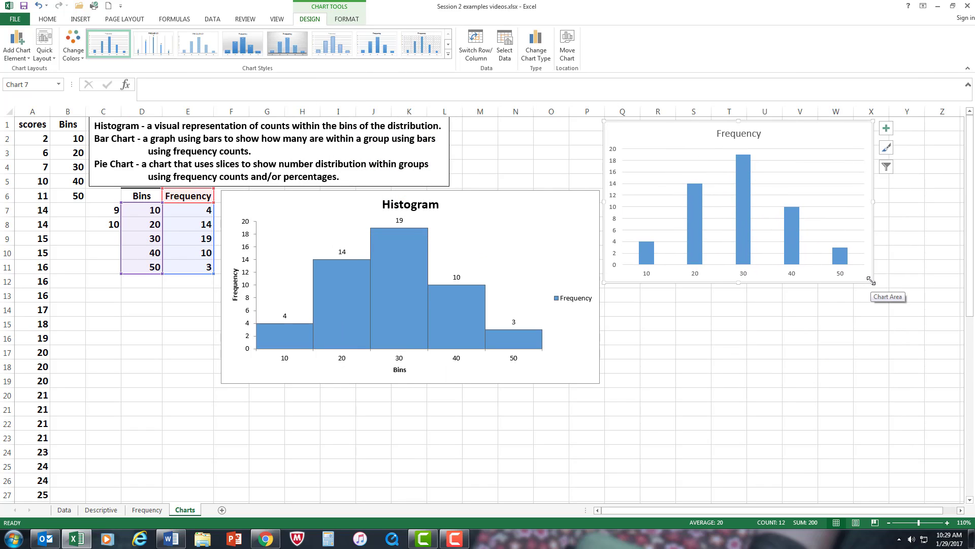
{"action": "left_click_drag", "start_coordinate": [870, 281], "coordinate": [928, 302]}
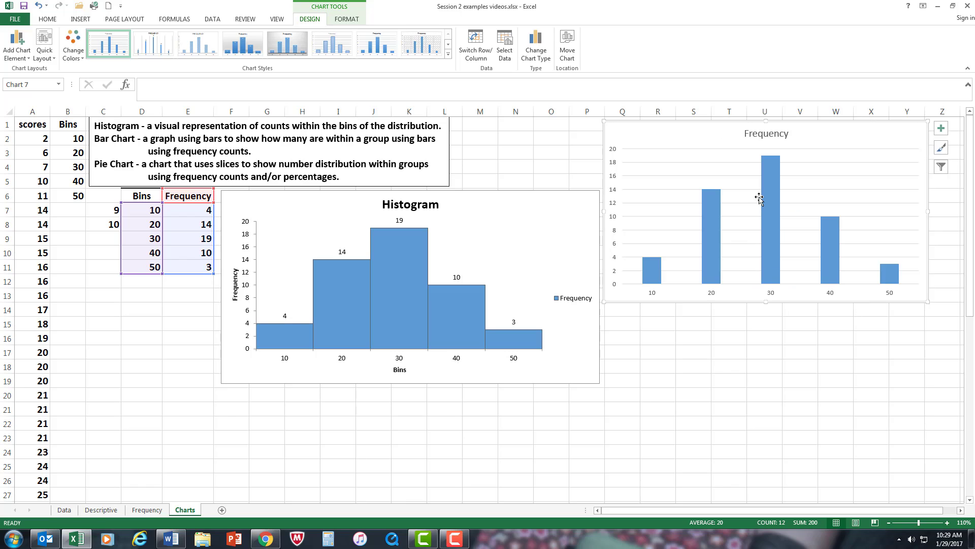
{"action": "left_click", "coordinate": [771, 367]}
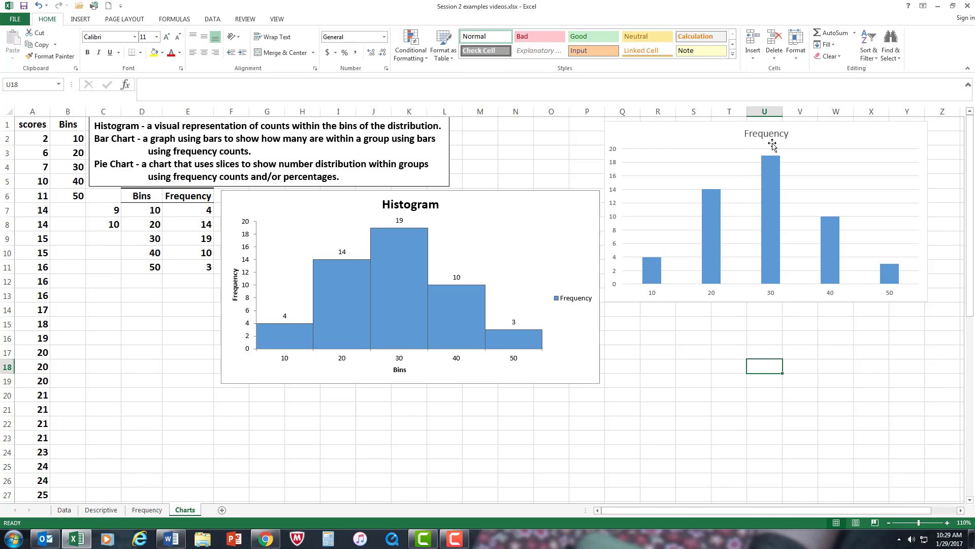
Add value labels 4, 14, 19, 10 and 3 to the column chart bars
{"action": "right_click", "coordinate": [774, 189]}
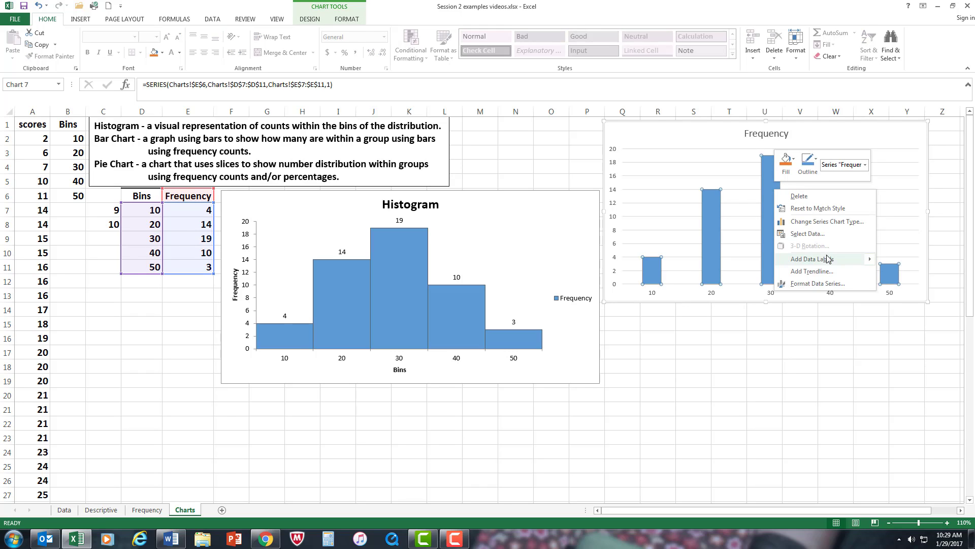
{"action": "mouse_move", "coordinate": [828, 259]}
{"action": "left_click", "coordinate": [910, 260]}
{"action": "left_click", "coordinate": [787, 357]}
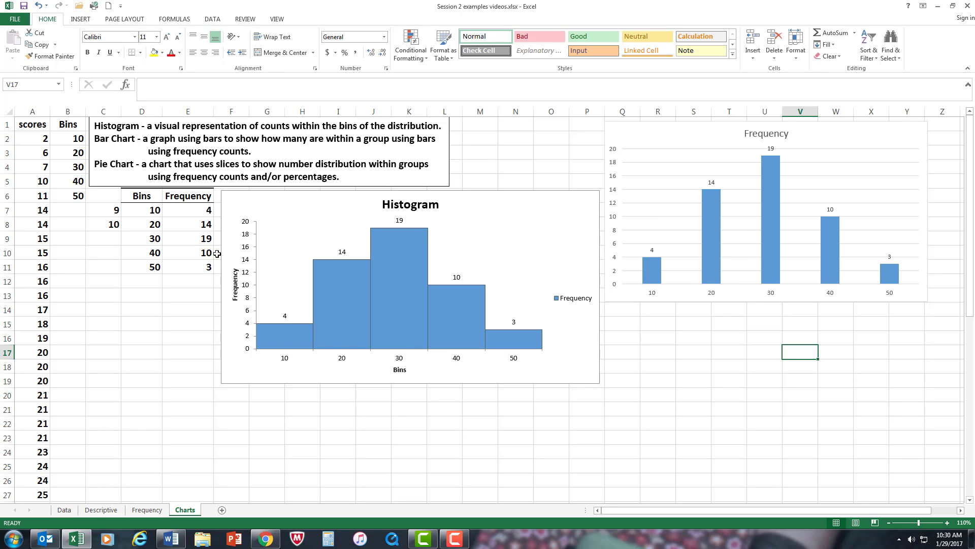
Insert a pie chart of E6:E11, place it below the column chart, and zoom to 130%
{"action": "left_click_drag", "start_coordinate": [194, 192], "coordinate": [196, 270]}
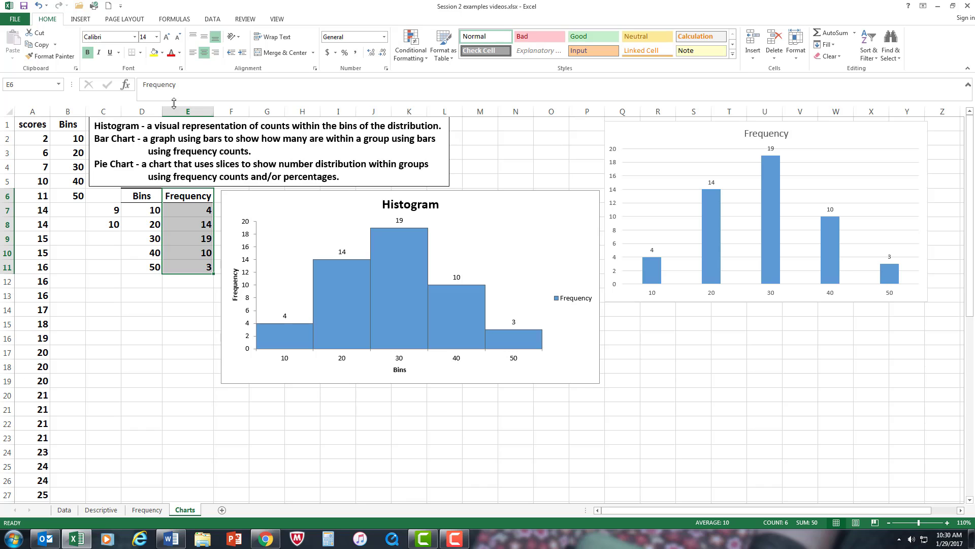
{"action": "left_click", "coordinate": [81, 20]}
{"action": "left_click", "coordinate": [346, 49]}
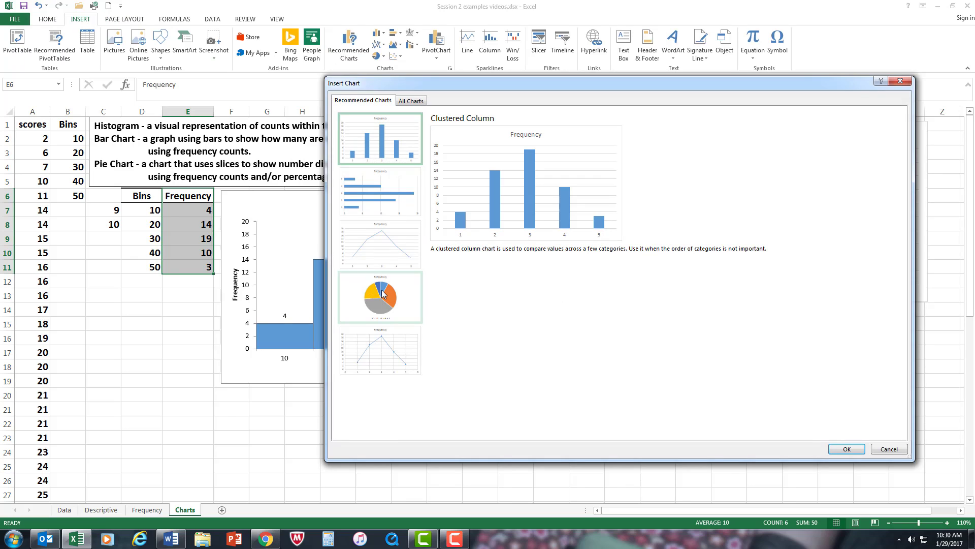
{"action": "left_click", "coordinate": [382, 293]}
{"action": "left_click", "coordinate": [846, 449]}
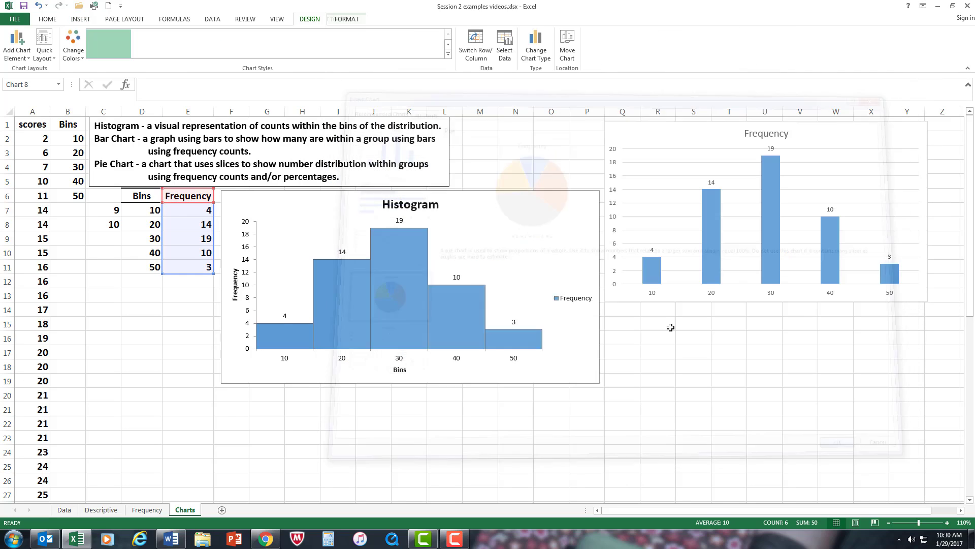
{"action": "left_click_drag", "start_coordinate": [571, 279], "coordinate": [810, 345]}
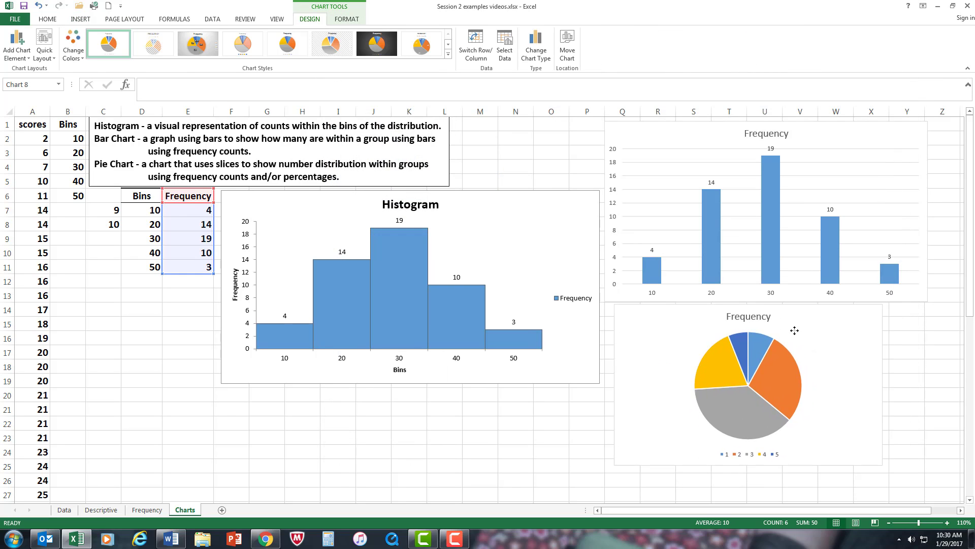
{"action": "left_click", "coordinate": [948, 522]}
{"action": "left_click", "coordinate": [948, 522]}
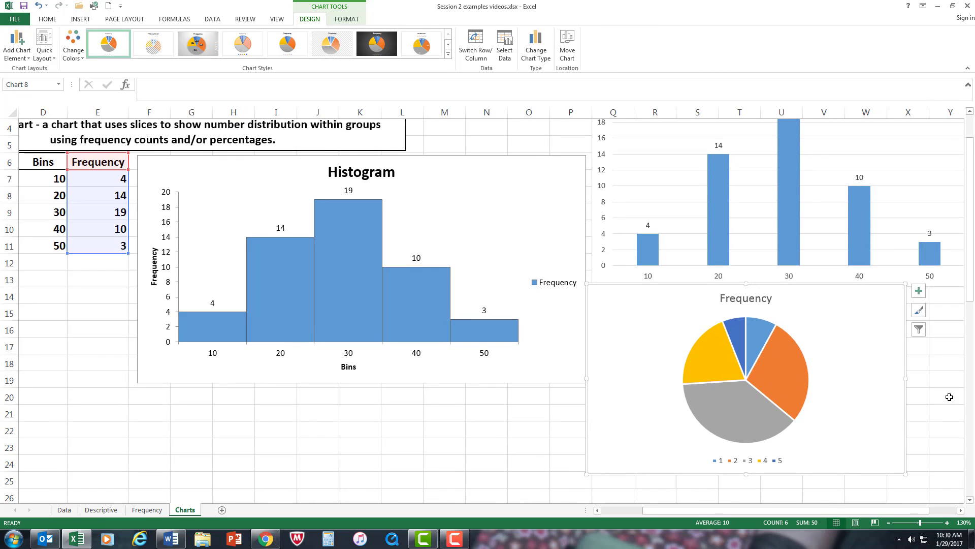
Label the pie slices with percentages only (6%, 8%, 28%, 38%, 20%), removing the values
{"action": "right_click", "coordinate": [785, 363]}
{"action": "mouse_move", "coordinate": [843, 432]}
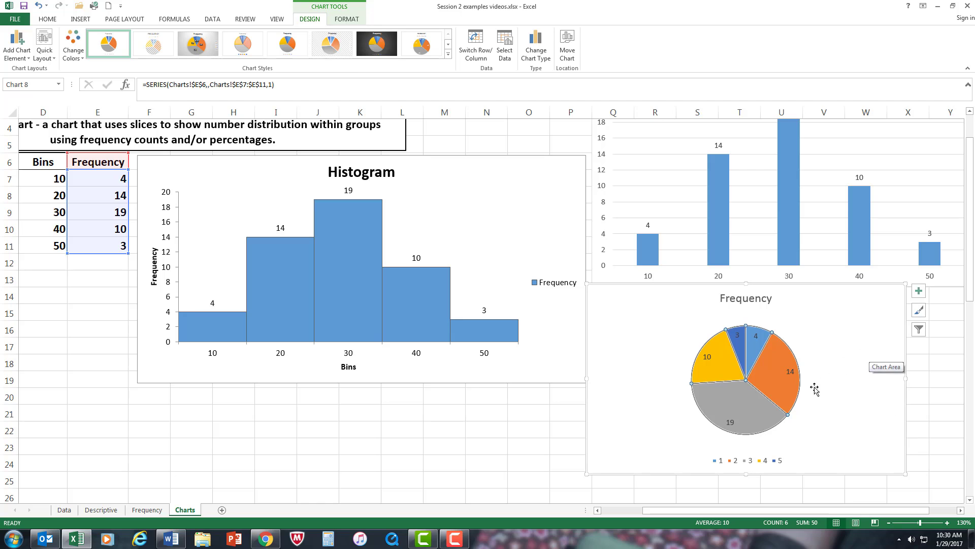
{"action": "left_click", "coordinate": [934, 396]}
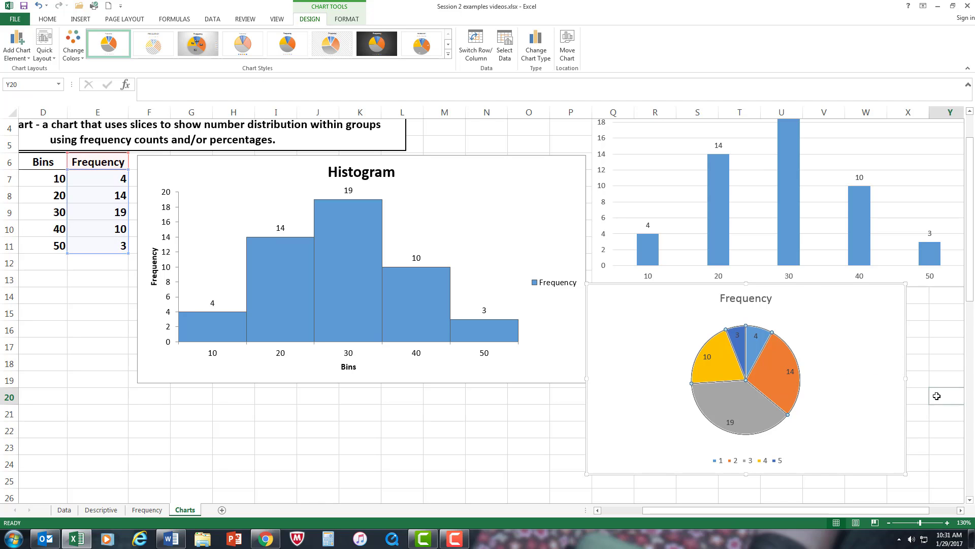
{"action": "right_click", "coordinate": [792, 377]}
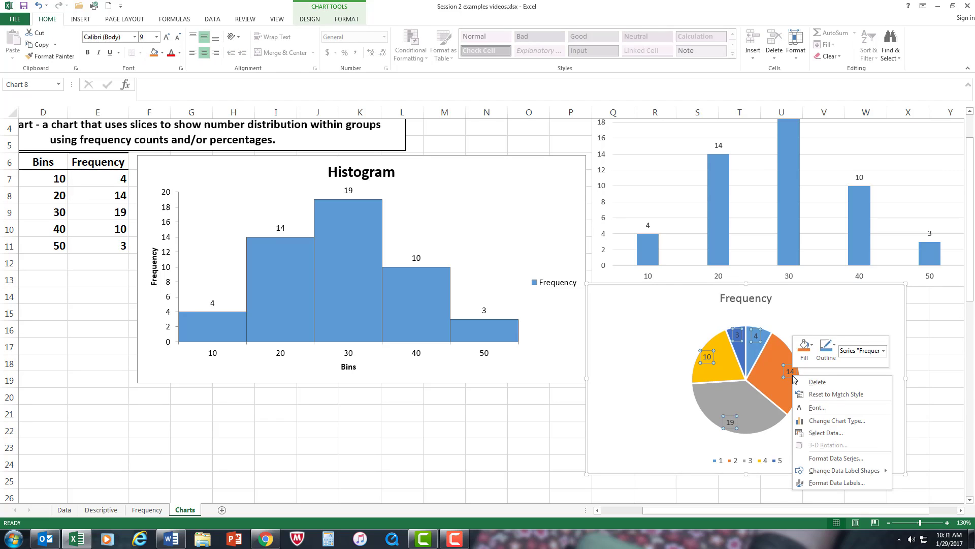
{"action": "left_click", "coordinate": [835, 483]}
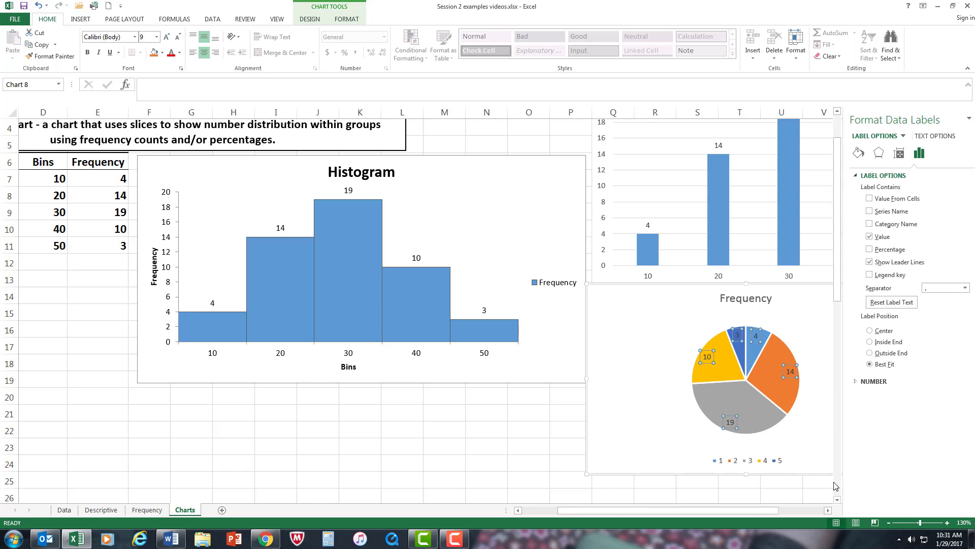
{"action": "left_click", "coordinate": [857, 250]}
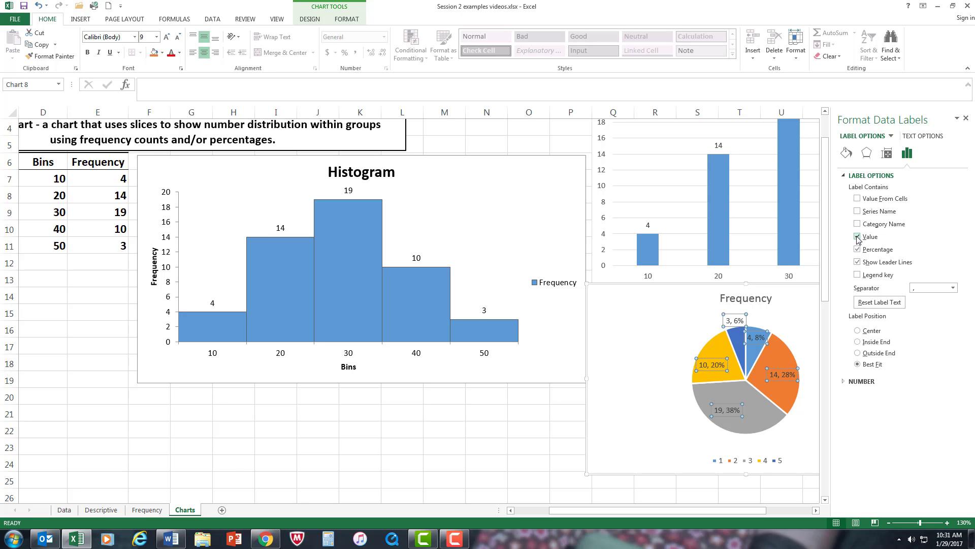
{"action": "left_click", "coordinate": [857, 237]}
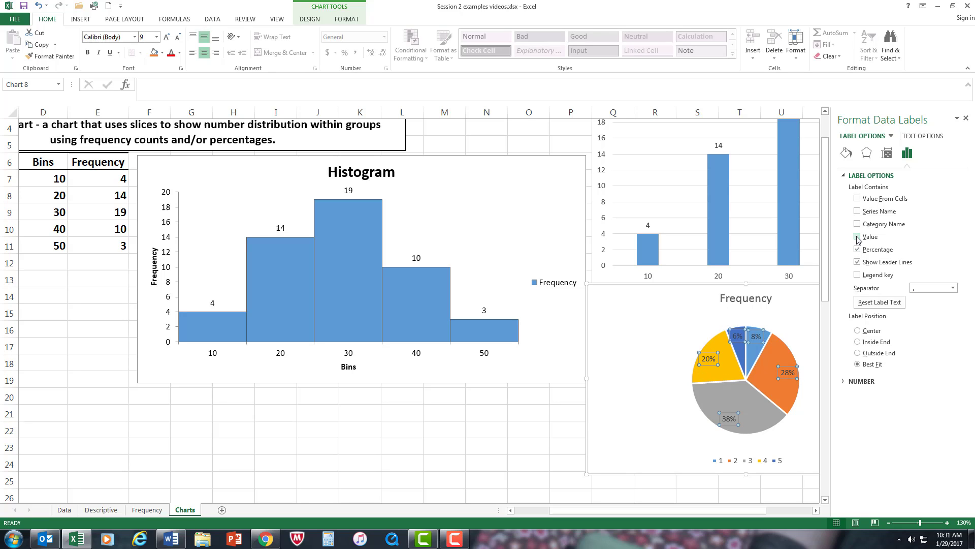
{"action": "left_click", "coordinate": [967, 118]}
{"action": "left_click", "coordinate": [931, 376]}
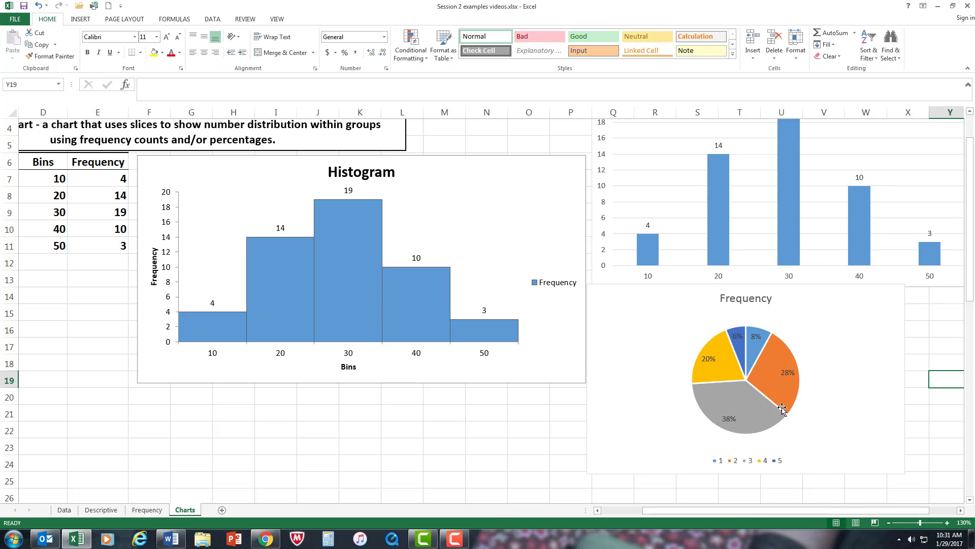
{"action": "mouse_move", "coordinate": [775, 350]}
{"action": "scroll", "coordinate": [407, 458], "scroll_direction": "up", "scroll_amount": 1}
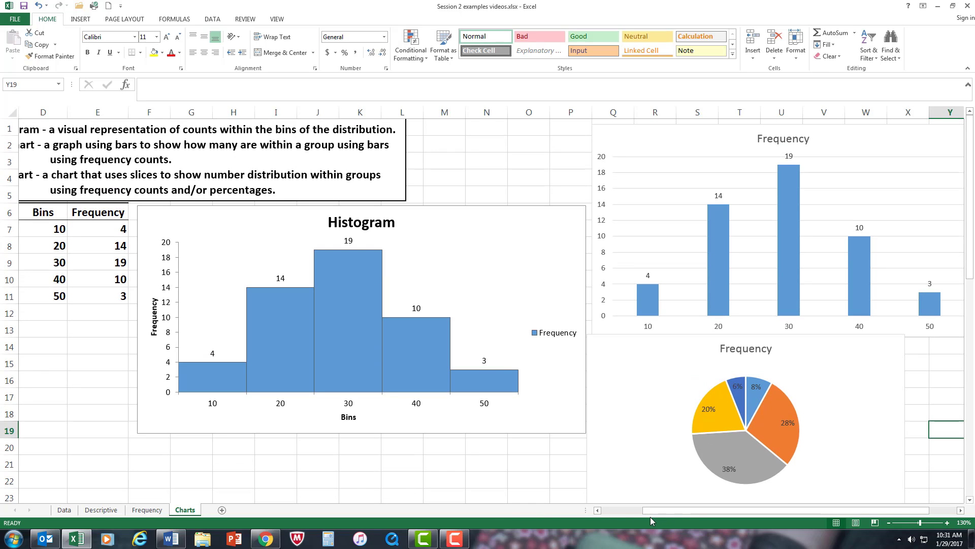
{"action": "left_click_drag", "start_coordinate": [650, 514], "coordinate": [637, 514]}
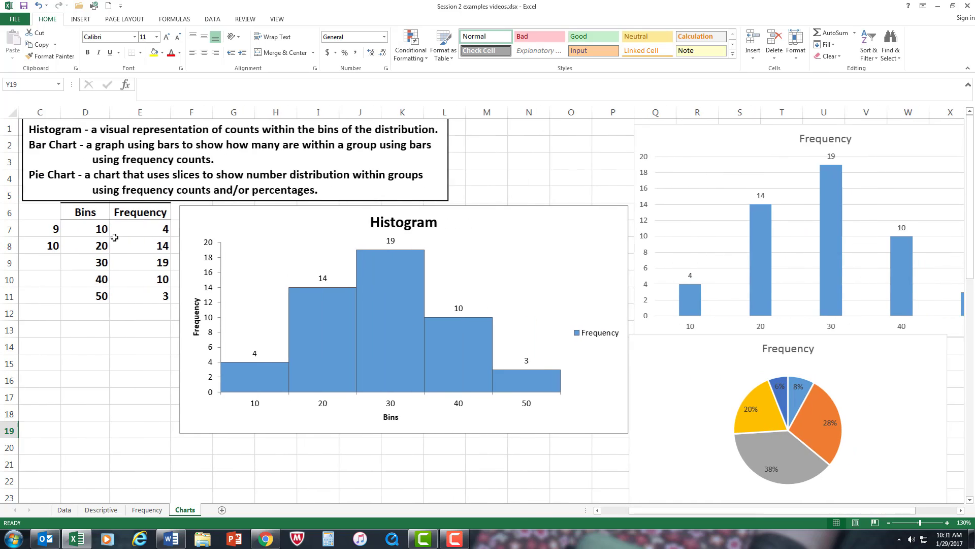